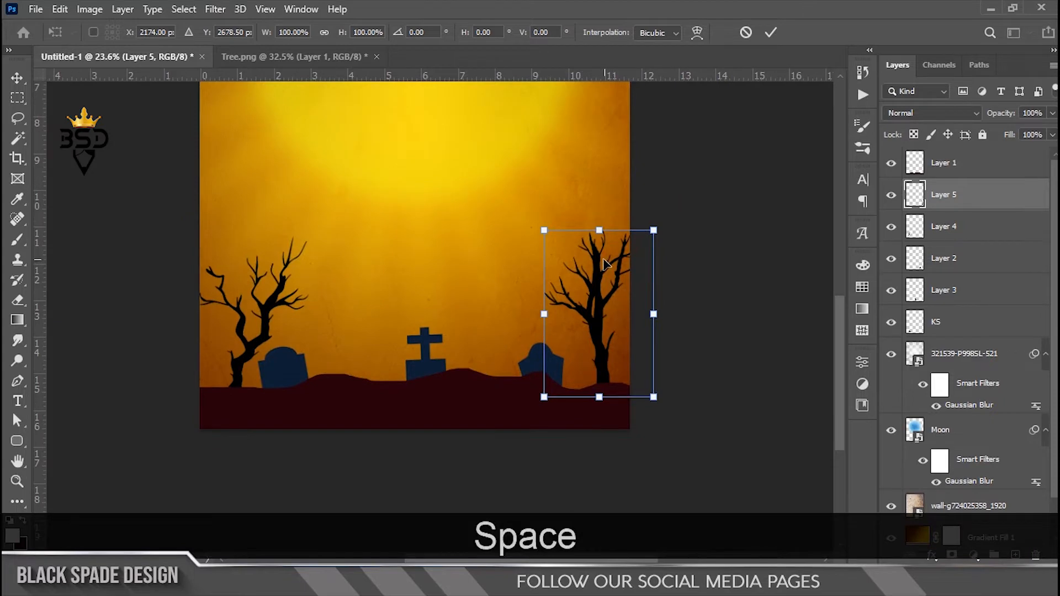
Step: Enlarge the right tree to about 106% and shrink the left tree to about 94%
{"action": "left_click_drag", "start_coordinate": [654, 230], "coordinate": [658, 221]}
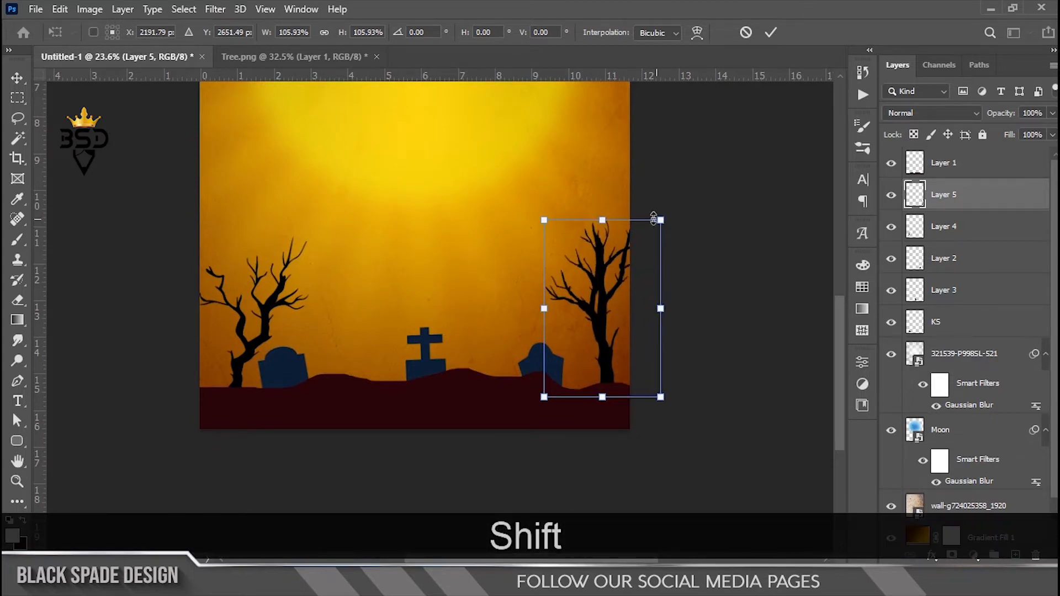
{"action": "key", "text": "Return"}
{"action": "right_click", "coordinate": [267, 255]}
{"action": "left_click", "coordinate": [284, 267]}
{"action": "key", "text": "ctrl+t"}
{"action": "left_click_drag", "start_coordinate": [307, 236], "coordinate": [296, 243]}
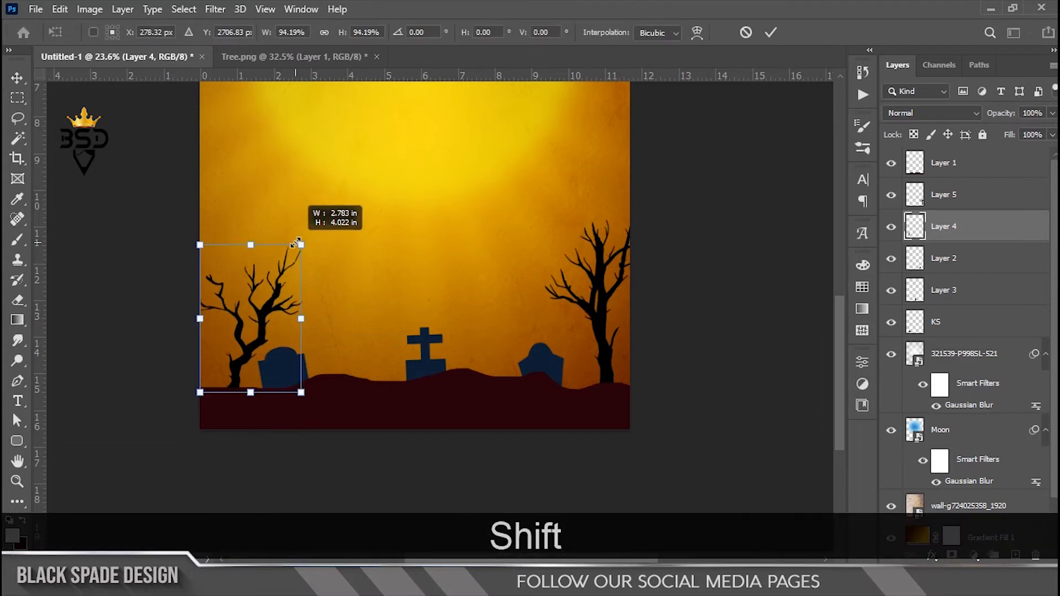
{"action": "key", "text": "Return"}
Step: Select the ground shape's pixels, fill them with a darker maroon background colour, and deselect
{"action": "scroll", "coordinate": [332, 420], "scroll_direction": "up", "scroll_amount": 6}
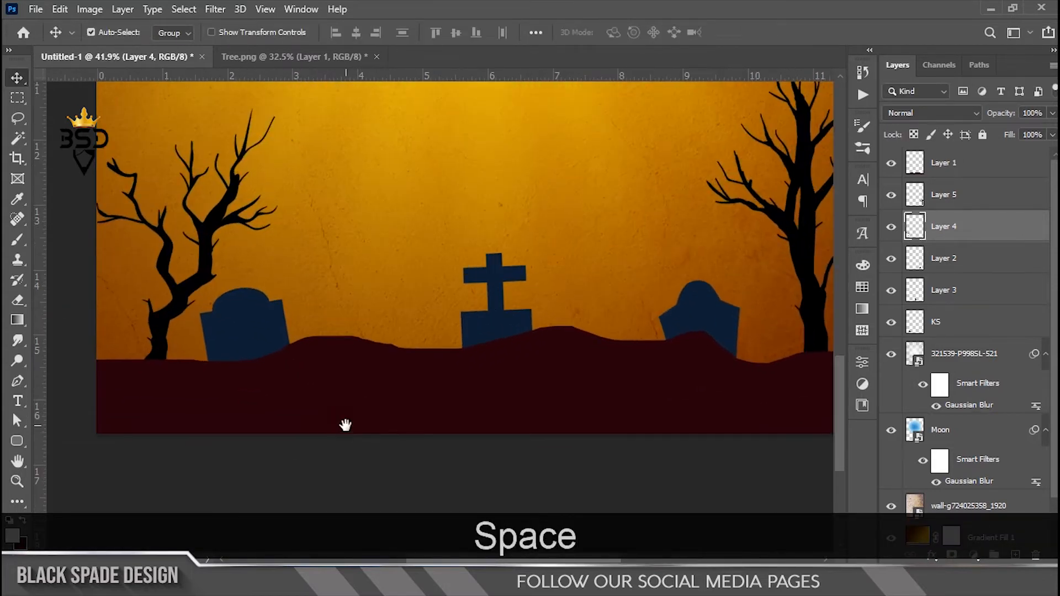
{"action": "left_click_drag", "start_coordinate": [345, 426], "coordinate": [367, 376]}
{"action": "right_click", "coordinate": [364, 344]}
{"action": "left_click", "coordinate": [379, 350]}
{"action": "left_click", "coordinate": [915, 162], "text": "ctrl"}
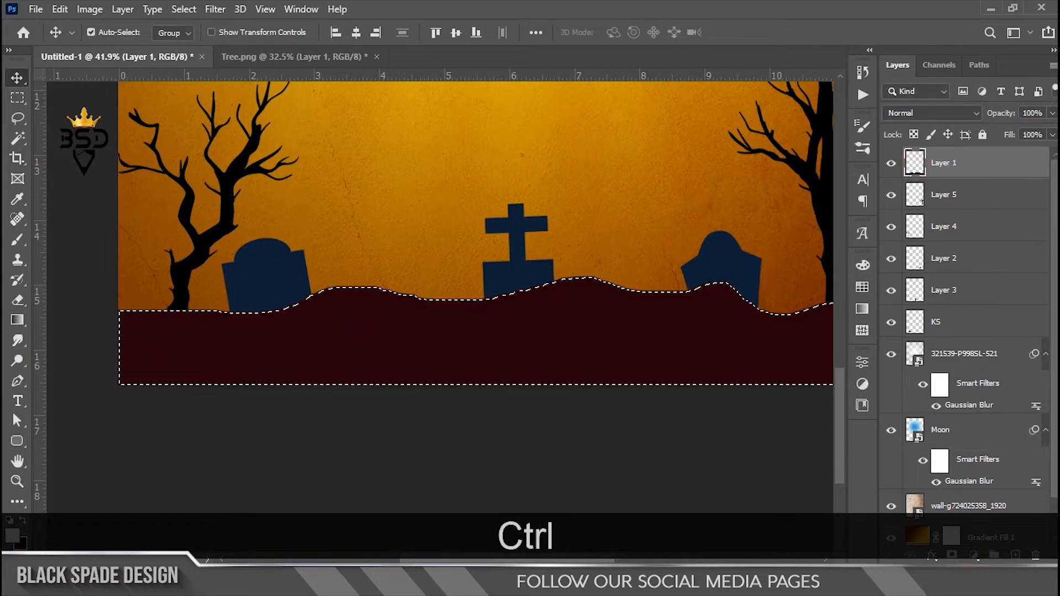
{"action": "left_click", "coordinate": [20, 544]}
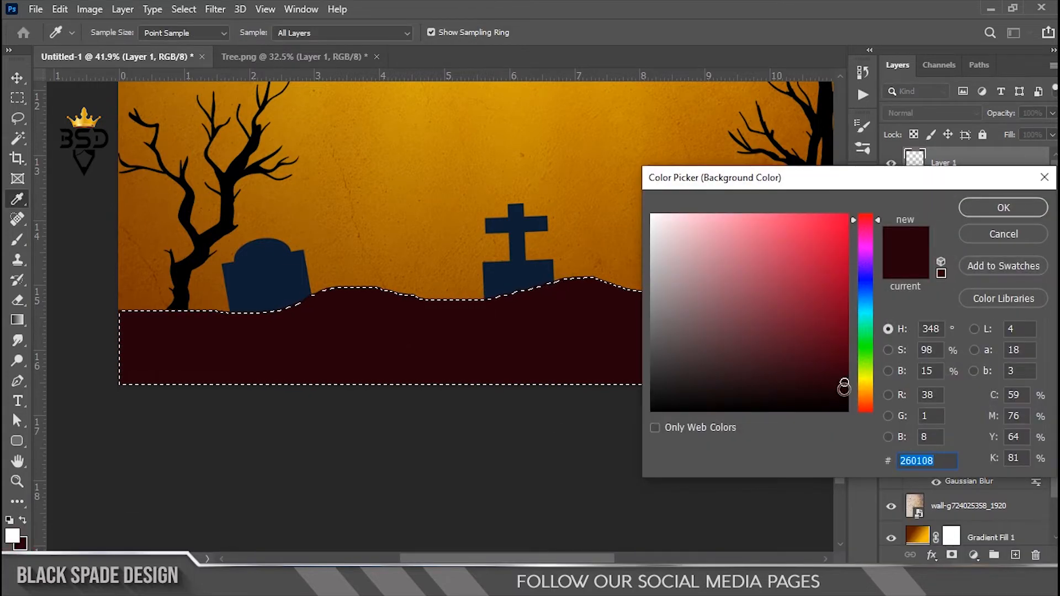
{"action": "left_click", "coordinate": [843, 390]}
{"action": "left_click", "coordinate": [1003, 208]}
{"action": "key", "text": "v"}
{"action": "key", "text": "ctrl+BackSpace"}
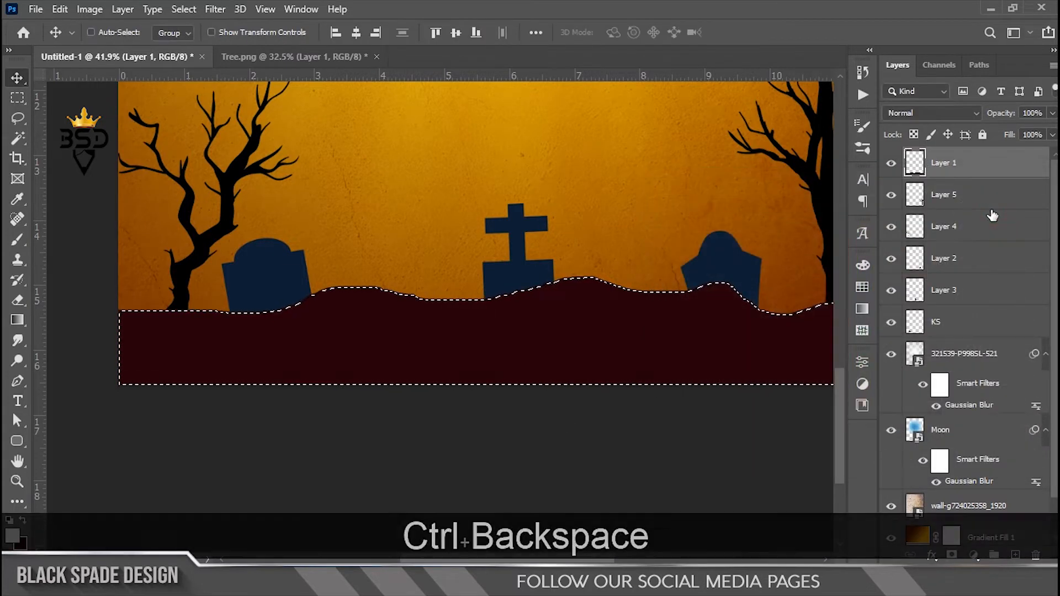
{"action": "key", "text": "ctrl+d"}
{"action": "scroll", "coordinate": [533, 282], "scroll_direction": "down", "scroll_amount": 6}
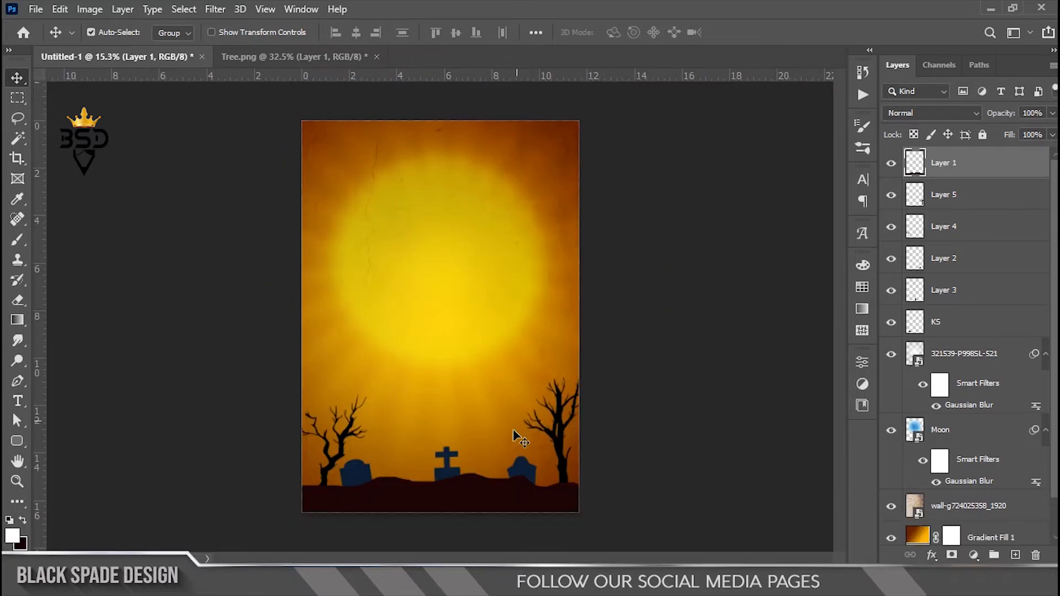
Step: Merge the two tree layers, Layer 5 and Layer 4, into one layer
{"action": "scroll", "coordinate": [512, 428], "scroll_direction": "up", "scroll_amount": 4}
{"action": "left_click_drag", "start_coordinate": [505, 433], "coordinate": [508, 291]}
{"action": "scroll", "coordinate": [513, 298], "scroll_direction": "up", "scroll_amount": 2}
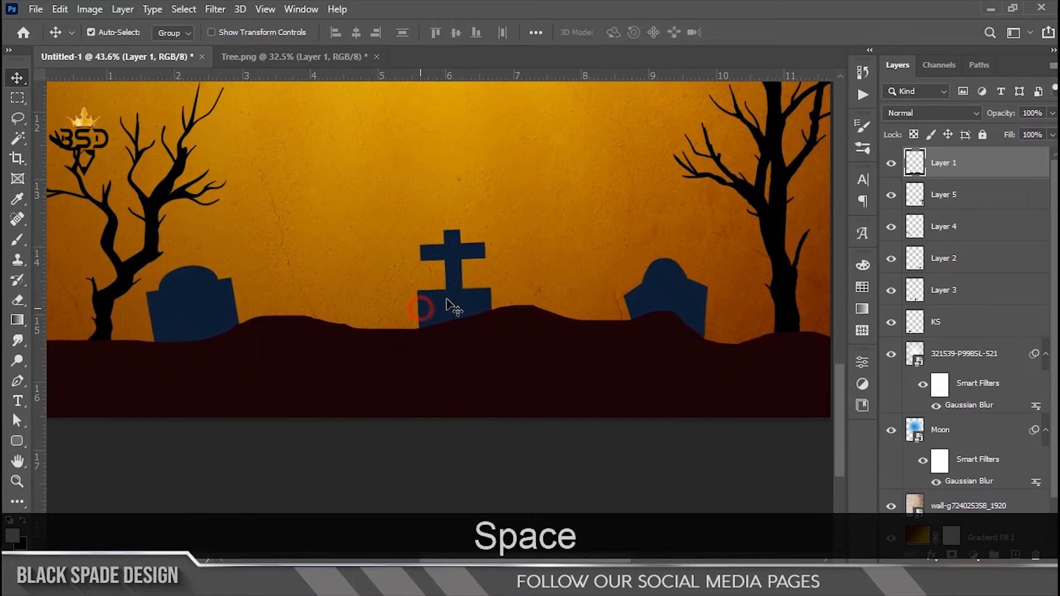
{"action": "left_click", "coordinate": [939, 202]}
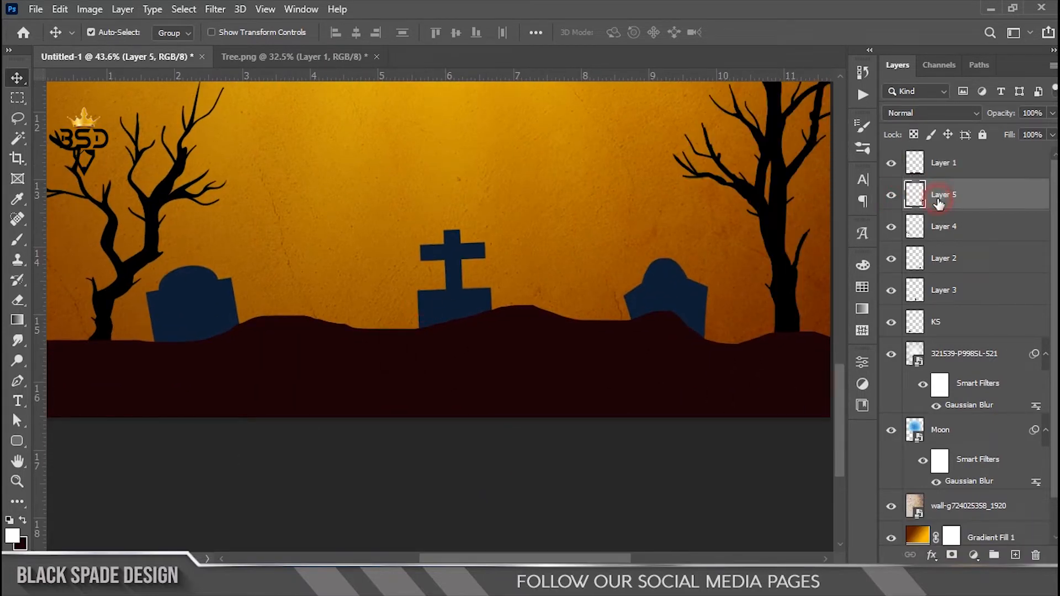
{"action": "left_click", "coordinate": [947, 232], "text": "ctrl"}
{"action": "key", "text": "ctrl+e"}
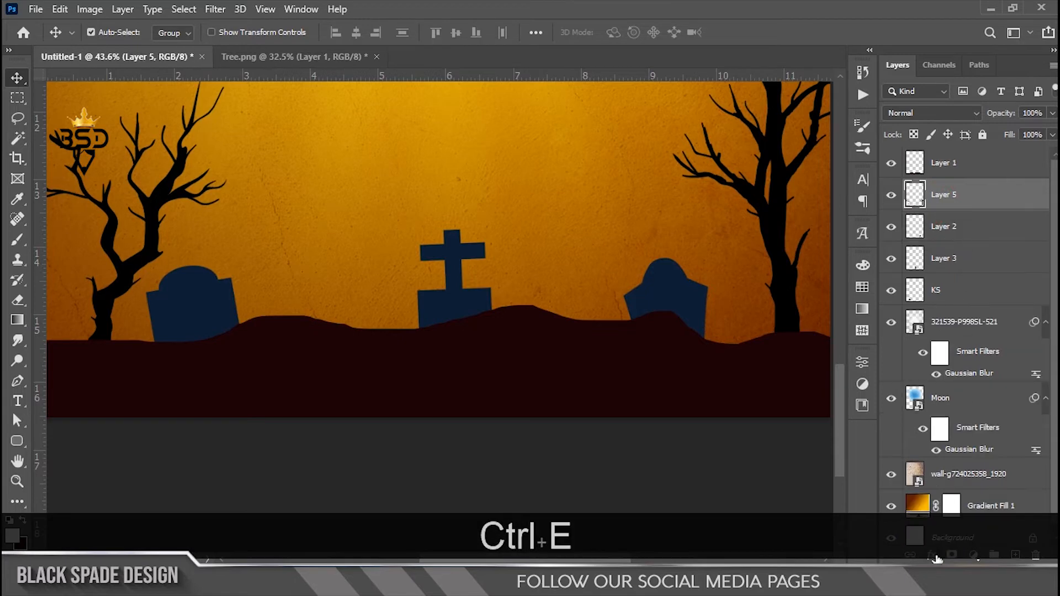
Step: Apply a Color Overlay of 1c0106 to the merged tree layer to match the ground
{"action": "left_click", "coordinate": [931, 555]}
{"action": "left_click", "coordinate": [957, 503]}
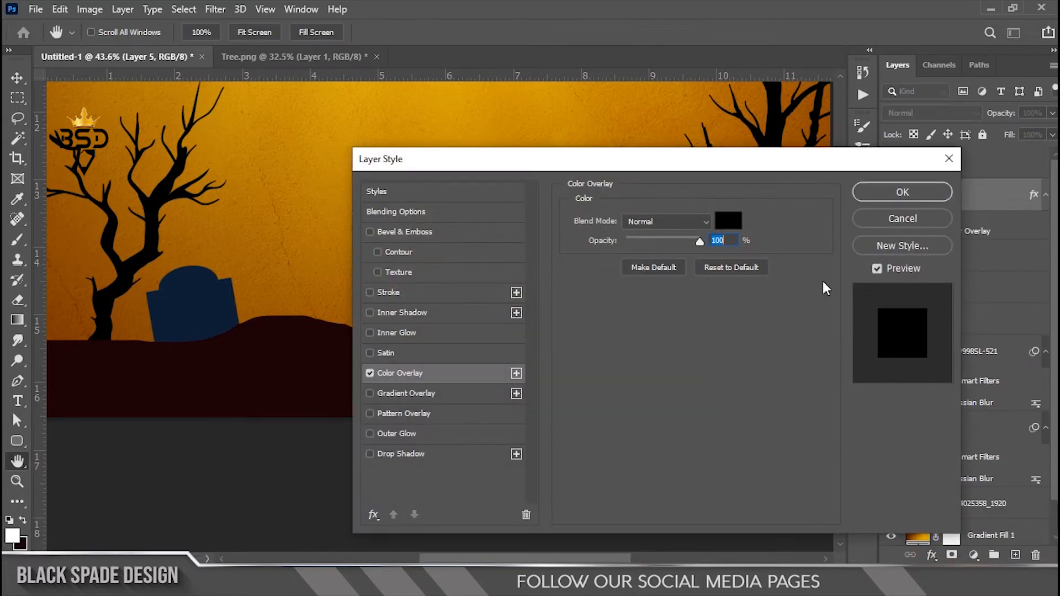
{"action": "left_click", "coordinate": [724, 221]}
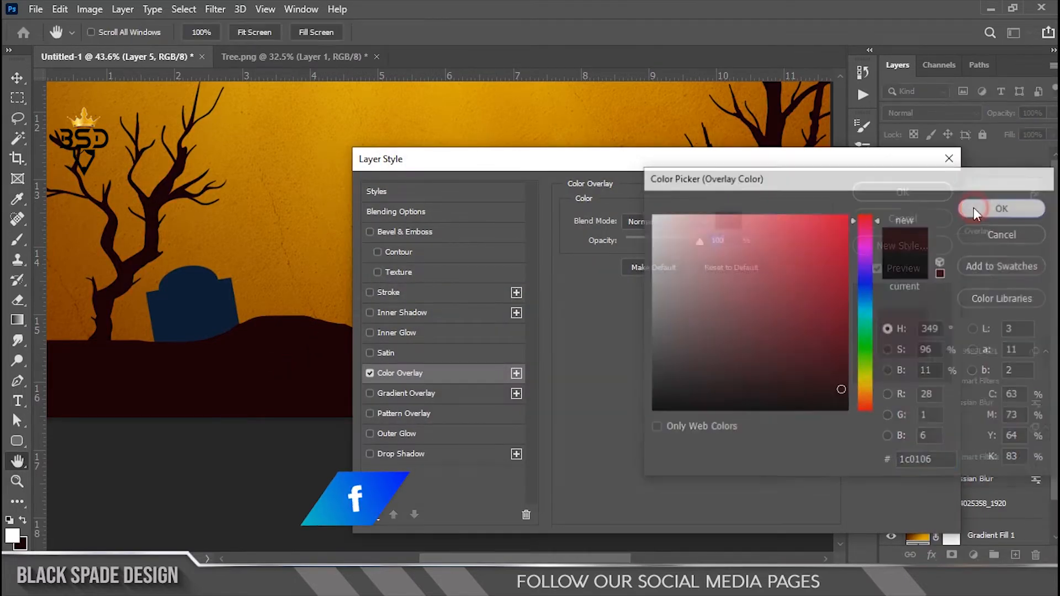
{"action": "left_click", "coordinate": [972, 208]}
{"action": "left_click", "coordinate": [896, 194]}
Step: Apply the same dark maroon Color Overlay at 100% opacity to the left tombstone
{"action": "scroll", "coordinate": [466, 325], "scroll_direction": "down", "scroll_amount": 3}
{"action": "scroll", "coordinate": [466, 326], "scroll_direction": "up", "scroll_amount": 1}
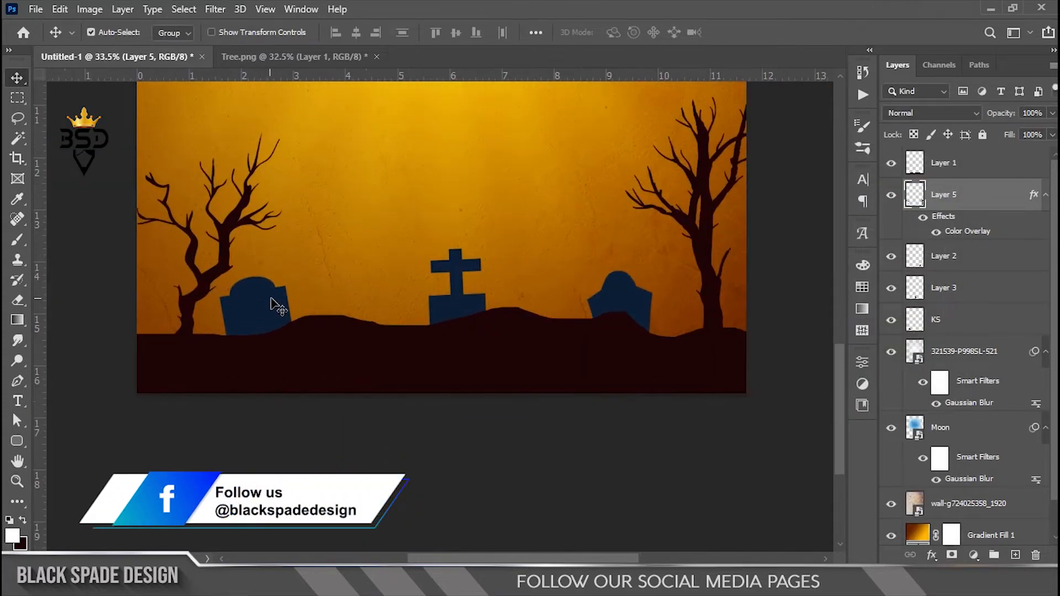
{"action": "right_click", "coordinate": [252, 300]}
{"action": "left_click", "coordinate": [259, 307]}
{"action": "left_click", "coordinate": [931, 555]}
{"action": "left_click", "coordinate": [970, 500]}
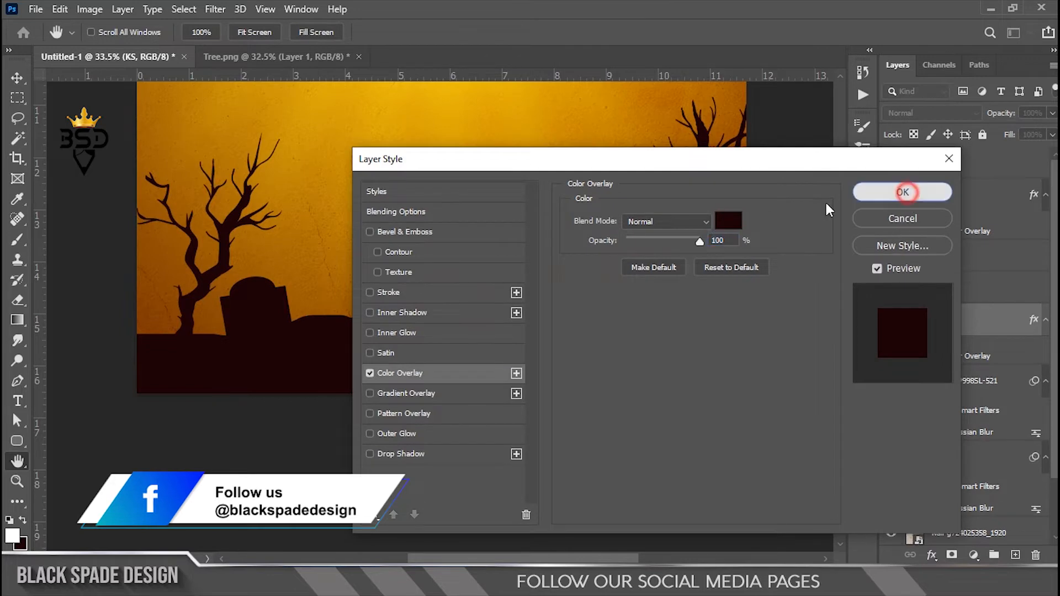
{"action": "left_click", "coordinate": [902, 192]}
Step: Apply the dark maroon Color Overlay to the cross-shaped gravestone in the middle
{"action": "right_click", "coordinate": [456, 310]}
{"action": "left_click", "coordinate": [466, 311]}
{"action": "left_click", "coordinate": [931, 555]}
{"action": "left_click", "coordinate": [968, 431]}
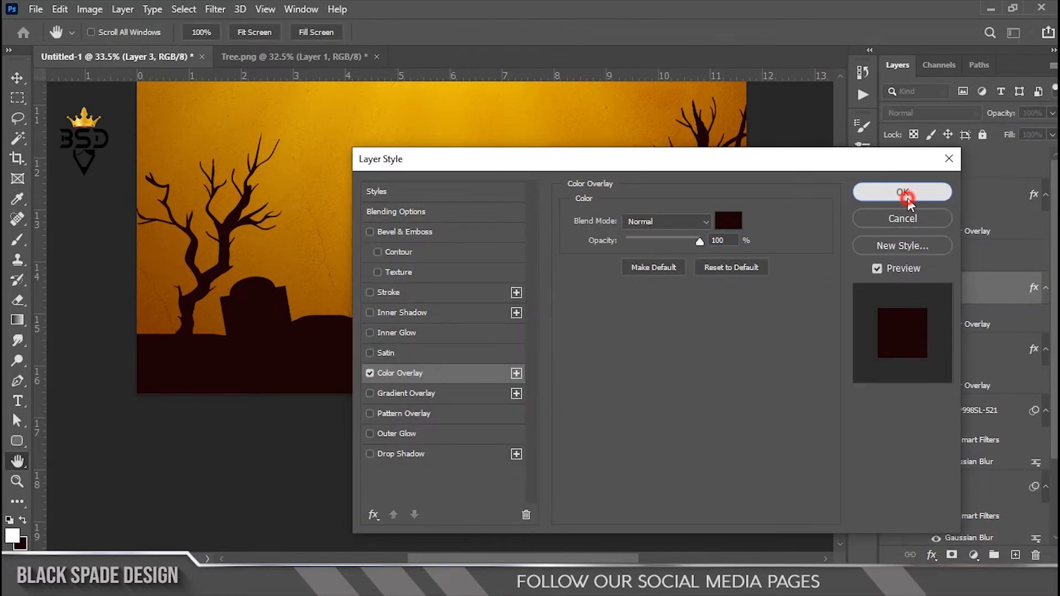
{"action": "left_click", "coordinate": [907, 198]}
Step: Apply the dark maroon Color Overlay to the right tombstone
{"action": "right_click", "coordinate": [638, 303]}
{"action": "left_click", "coordinate": [654, 305]}
{"action": "left_click", "coordinate": [930, 555]}
{"action": "left_click", "coordinate": [963, 495]}
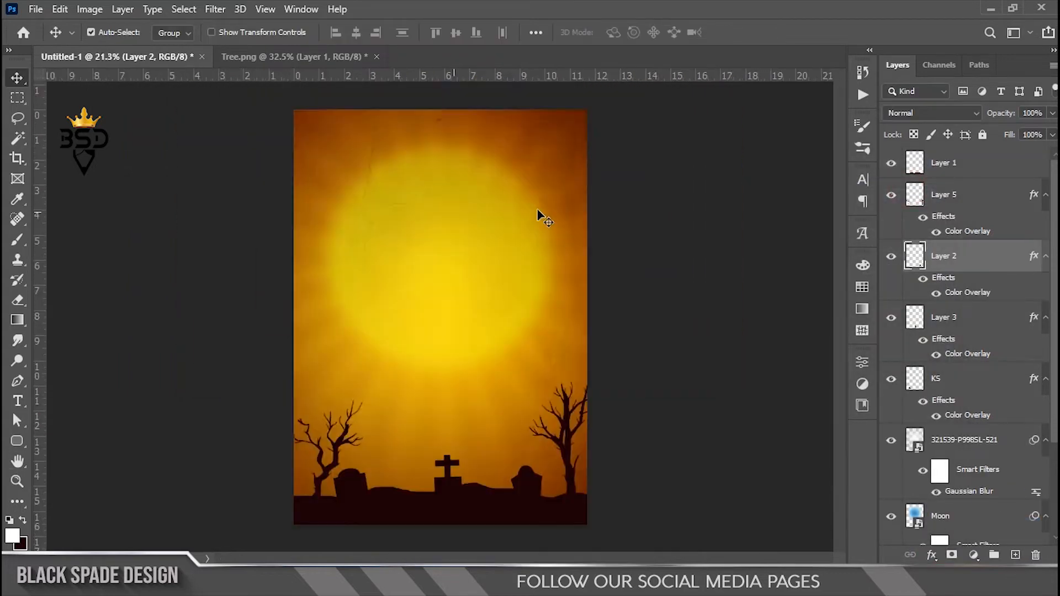
{"action": "scroll", "coordinate": [538, 210], "scroll_direction": "down", "scroll_amount": 2}
{"action": "scroll", "coordinate": [475, 406], "scroll_direction": "up", "scroll_amount": 4}
Step: Close the Tree.png document and open Zombie.png from the Diwali folder in Photoshop
{"action": "left_click", "coordinate": [376, 57]}
{"action": "left_click", "coordinate": [527, 223]}
{"action": "key", "text": "alt+Tab"}
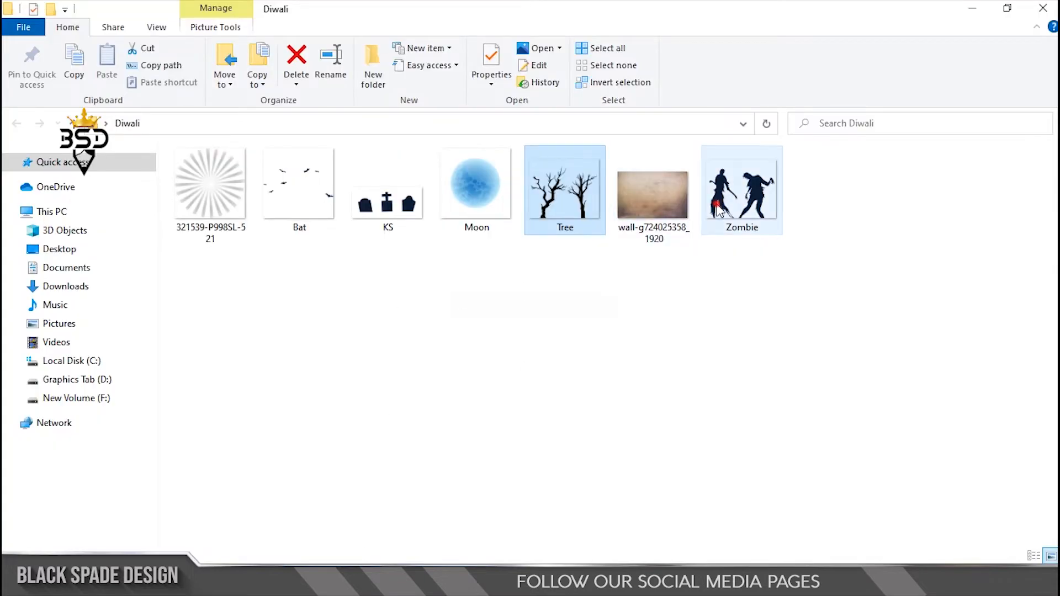
{"action": "left_click", "coordinate": [752, 250]}
{"action": "left_click_drag", "start_coordinate": [779, 234], "coordinate": [584, 51]}
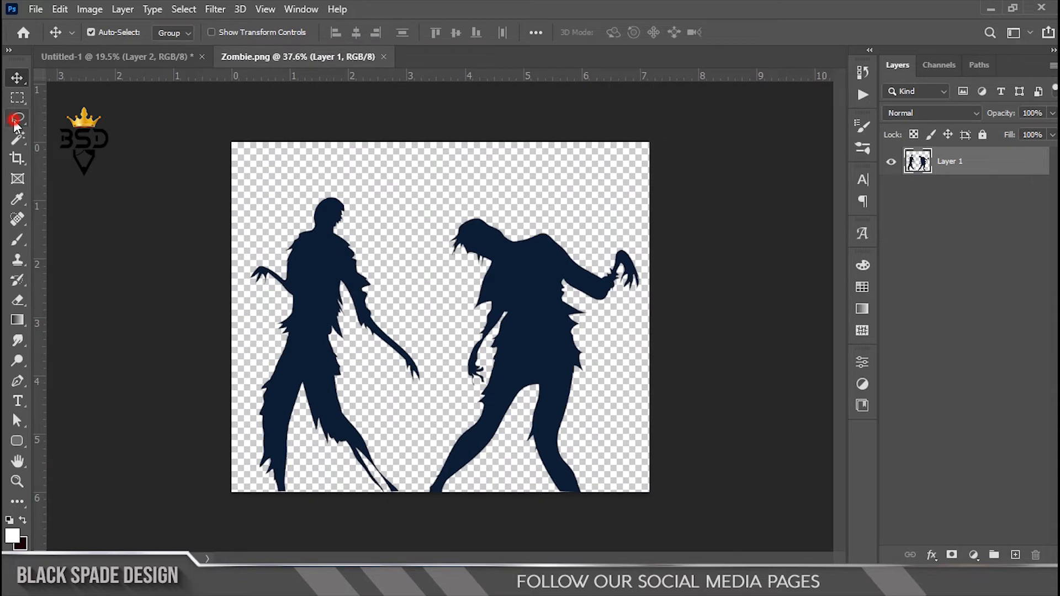
Step: Lasso the left zombie and separate it onto its own layer with Layer Via Cut
{"action": "left_click", "coordinate": [17, 121]}
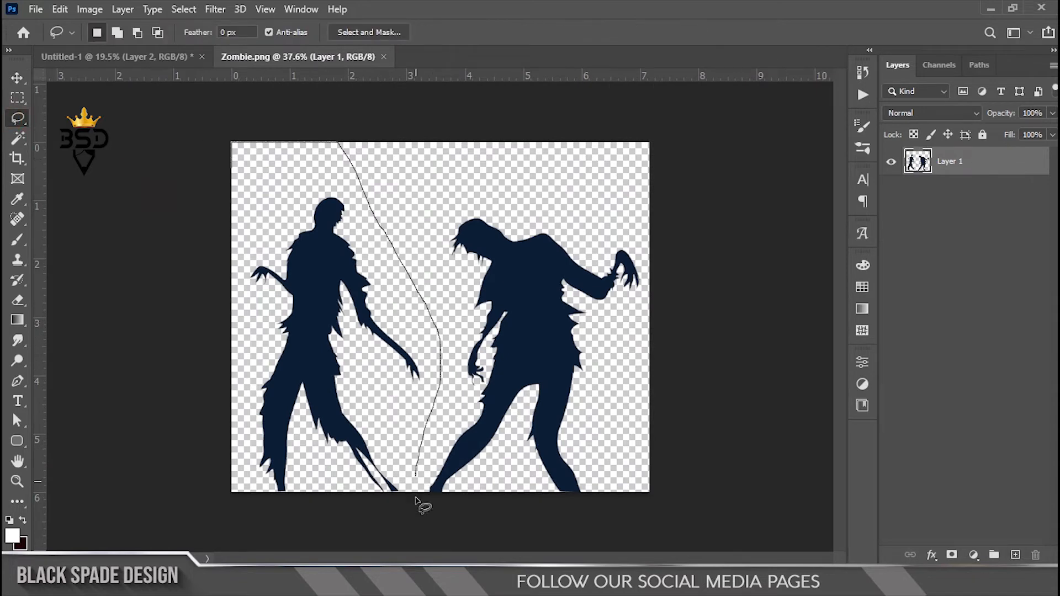
{"action": "left_click_drag", "start_coordinate": [142, 168], "coordinate": [309, 130]}
{"action": "right_click", "coordinate": [324, 301]}
{"action": "left_click", "coordinate": [381, 122]}
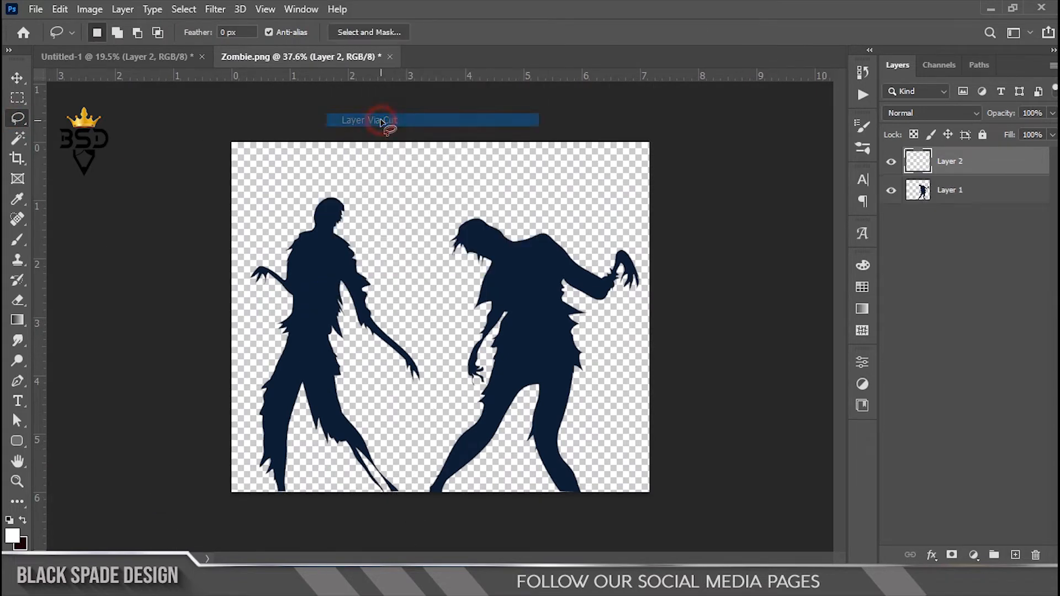
Step: Bring the left zombie into the Untitled-1 poster and place it near the cross gravestone
{"action": "key", "text": "v"}
{"action": "left_click_drag", "start_coordinate": [321, 307], "coordinate": [170, 67]}
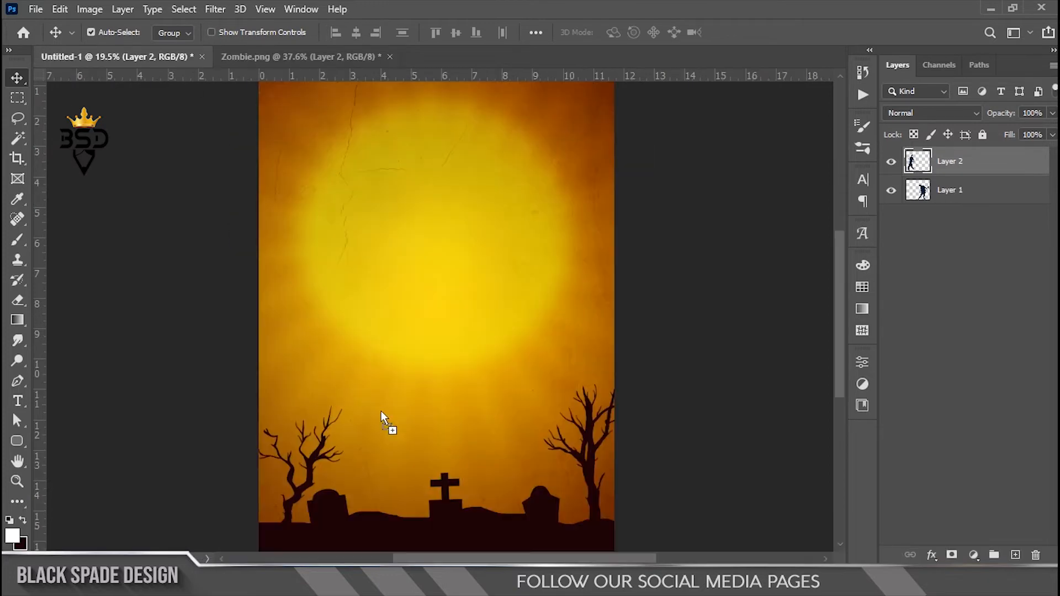
{"action": "left_click_drag", "start_coordinate": [420, 478], "coordinate": [415, 389]}
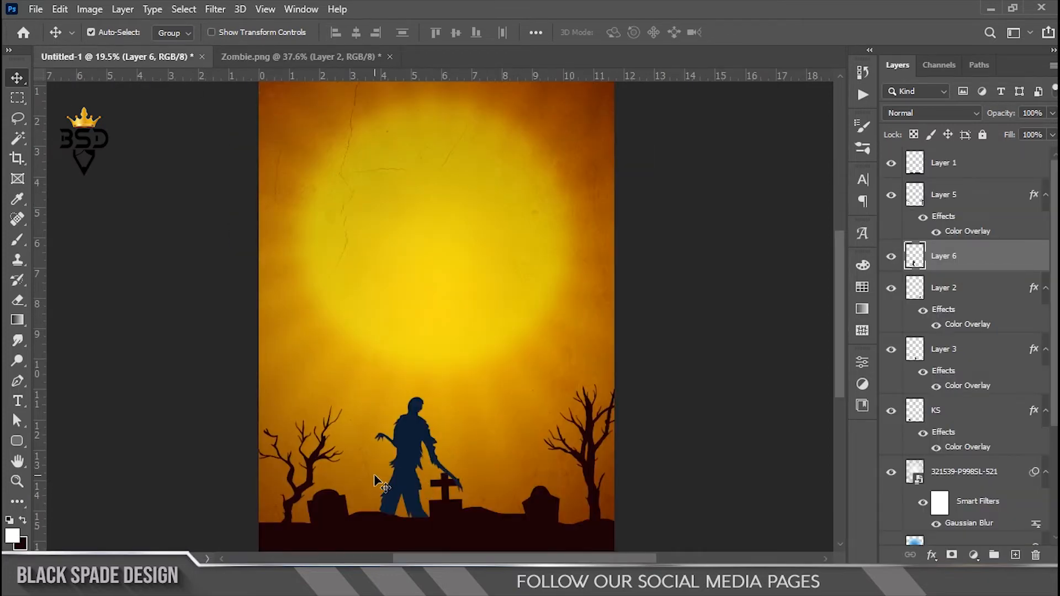
Step: Scale the zombie down to about 52% and place it between the left tombstone and the cross
{"action": "scroll", "coordinate": [407, 491], "scroll_direction": "up", "scroll_amount": 2}
{"action": "key", "text": "space"}
{"action": "left_click_drag", "start_coordinate": [424, 480], "coordinate": [460, 333]}
{"action": "key", "text": "ctrl+t"}
{"action": "left_click_drag", "start_coordinate": [530, 195], "coordinate": [495, 246]}
{"action": "left_click_drag", "start_coordinate": [454, 312], "coordinate": [404, 320]}
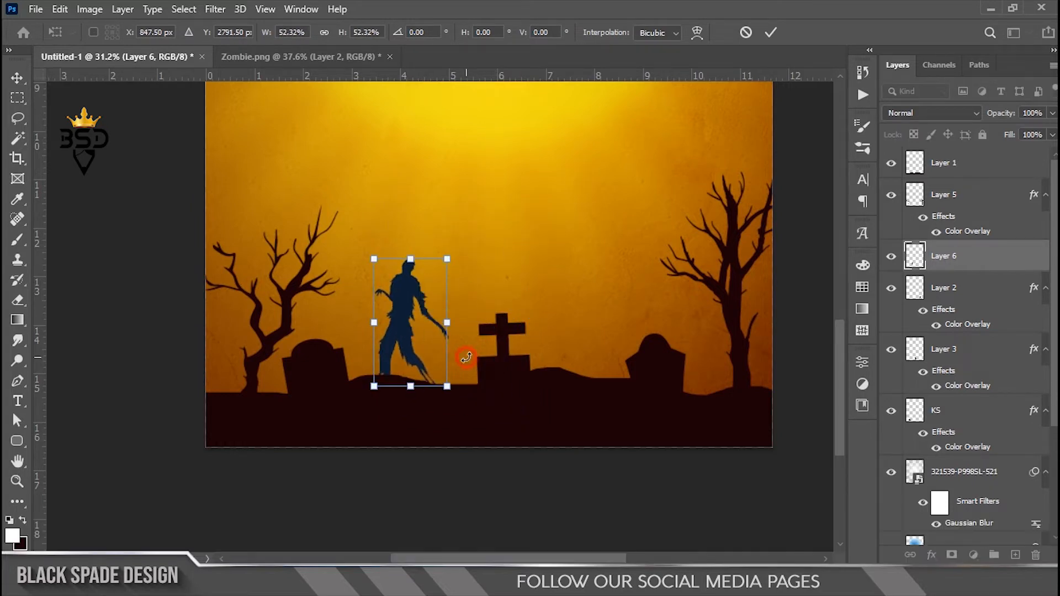
Step: Rotate the zombie about 7 degrees and shift it so its feet stand on the mound
{"action": "left_click_drag", "start_coordinate": [469, 359], "coordinate": [515, 354]}
{"action": "scroll", "coordinate": [384, 382], "scroll_direction": "up", "scroll_amount": 3}
{"action": "scroll", "coordinate": [433, 349], "scroll_direction": "up", "scroll_amount": 3}
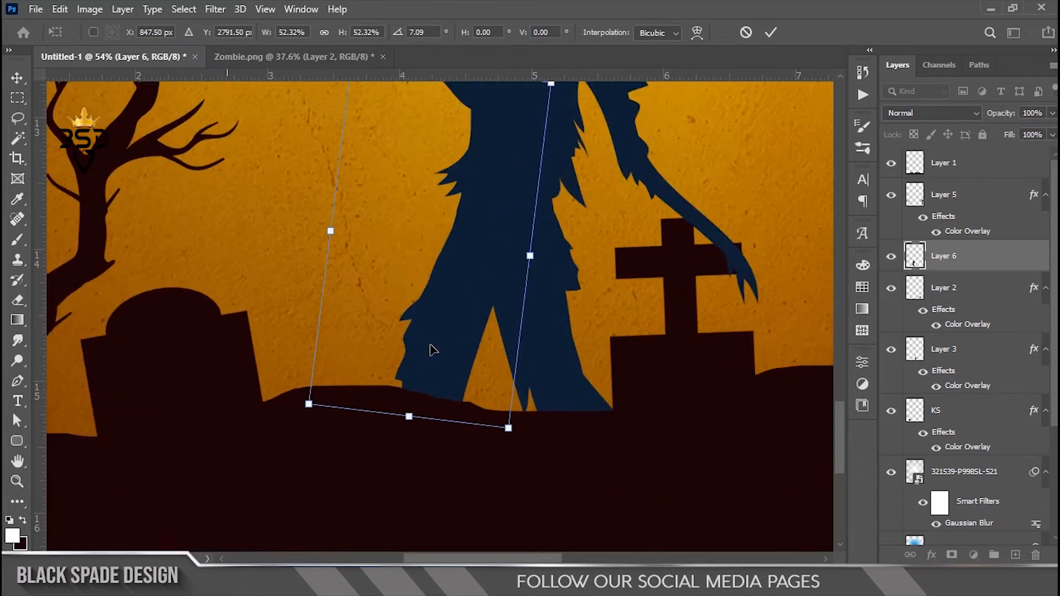
{"action": "scroll", "coordinate": [433, 348], "scroll_direction": "down", "scroll_amount": 2}
{"action": "mouse_move", "coordinate": [440, 345]}
{"action": "left_mouse_down"}
{"action": "mouse_move", "coordinate": [428, 321]}
{"action": "mouse_move", "coordinate": [430, 334]}
{"action": "left_mouse_up"}
{"action": "scroll", "coordinate": [429, 335], "scroll_direction": "down", "scroll_amount": 2}
{"action": "scroll", "coordinate": [429, 335], "scroll_direction": "down", "scroll_amount": 2}
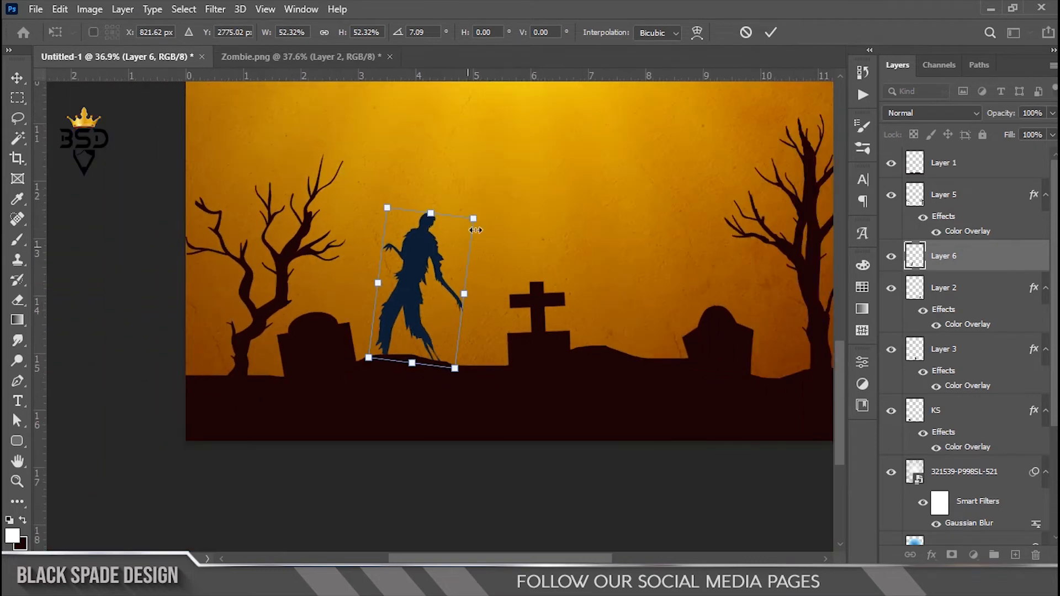
{"action": "key", "text": "Return"}
Step: Apply the dark maroon Color Overlay at 100% opacity to the left zombie
{"action": "scroll", "coordinate": [435, 329], "scroll_direction": "up", "scroll_amount": 2}
{"action": "left_click", "coordinate": [931, 554]}
{"action": "left_click", "coordinate": [955, 426]}
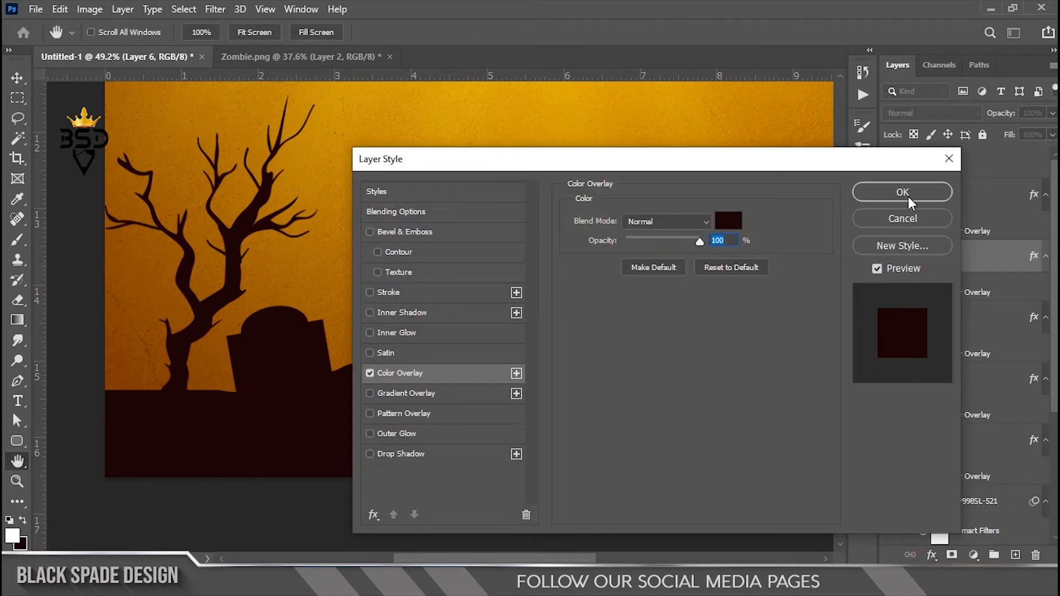
{"action": "left_click", "coordinate": [905, 194]}
Step: Bring the second, hunched zombie from Zombie.png into the Untitled-1 poster
{"action": "left_click", "coordinate": [284, 60]}
{"action": "right_click", "coordinate": [538, 304]}
{"action": "left_click", "coordinate": [558, 307]}
{"action": "left_click_drag", "start_coordinate": [539, 308], "coordinate": [461, 347]}
Step: Scale the hunched zombie down to about 45% and stand it on the ground beside the right tombstone
{"action": "key", "text": "ctrl+t"}
{"action": "left_click_drag", "start_coordinate": [583, 128], "coordinate": [513, 221]}
{"action": "left_click_drag", "start_coordinate": [458, 302], "coordinate": [450, 375]}
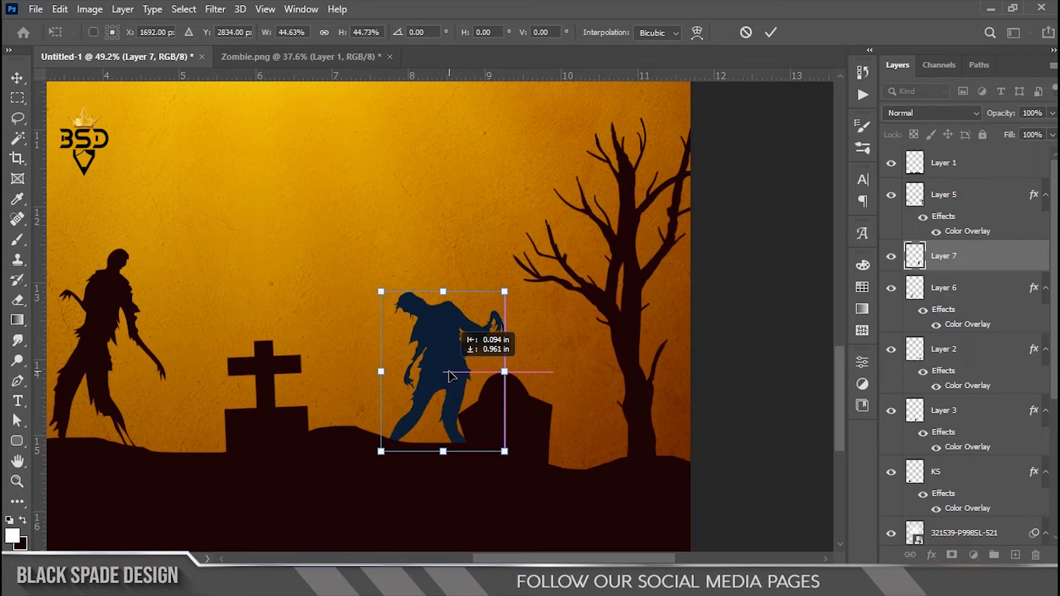
{"action": "left_click_drag", "start_coordinate": [449, 371], "coordinate": [457, 372]}
{"action": "key", "text": "Return"}
Step: Apply the dark maroon Color Overlay at 100% opacity to the hunched zombie
{"action": "left_click", "coordinate": [931, 554]}
{"action": "left_click", "coordinate": [930, 406]}
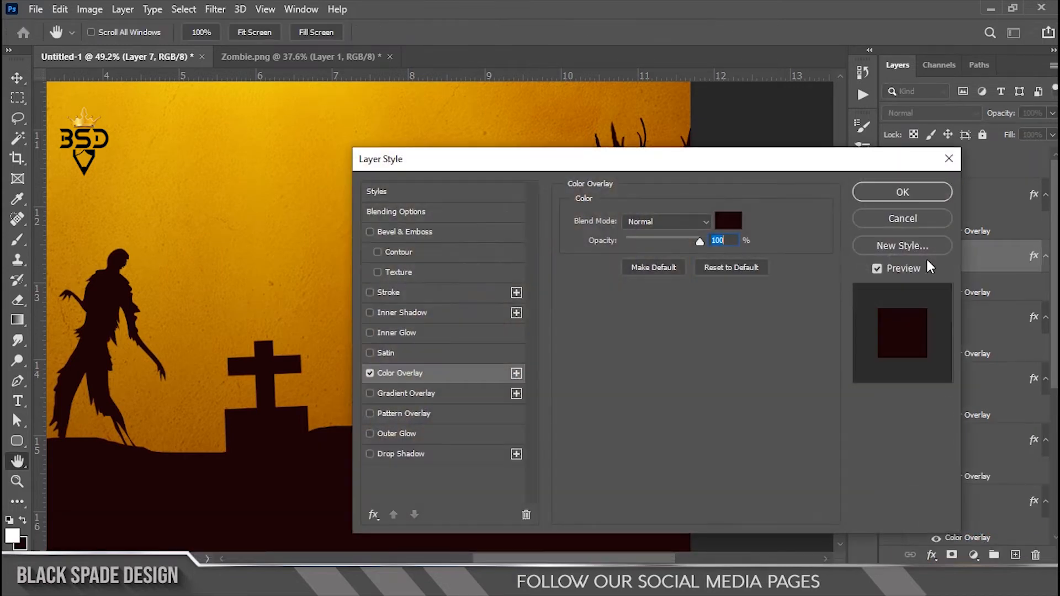
{"action": "left_click", "coordinate": [897, 190]}
{"action": "scroll", "coordinate": [442, 339], "scroll_direction": "down", "scroll_amount": 3}
{"action": "scroll", "coordinate": [440, 339], "scroll_direction": "down", "scroll_amount": 3}
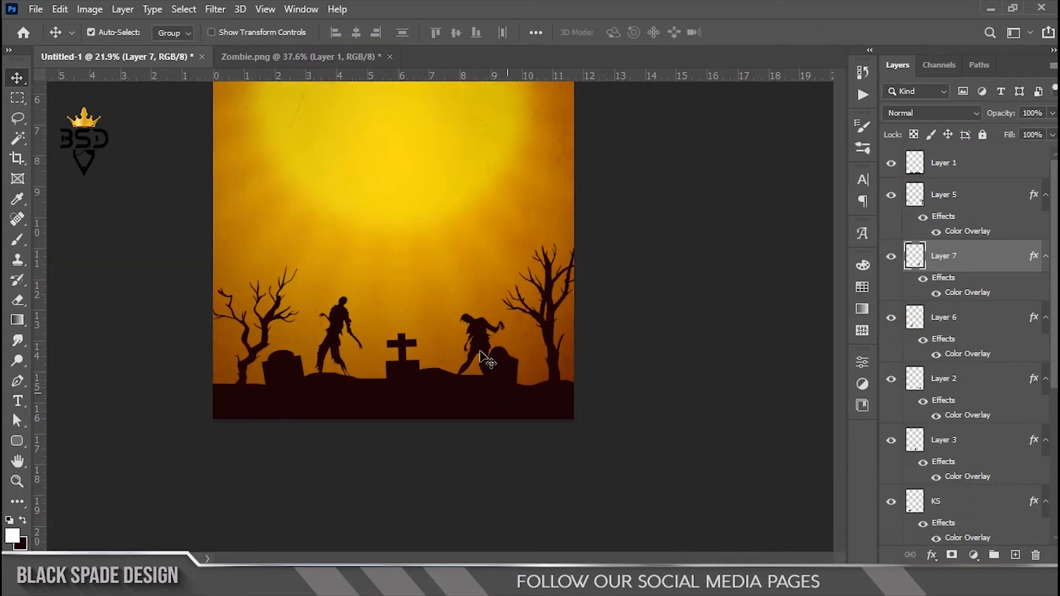
{"action": "scroll", "coordinate": [489, 526], "scroll_direction": "up", "scroll_amount": 3}
{"action": "key", "text": "space"}
{"action": "left_click_drag", "start_coordinate": [465, 506], "coordinate": [478, 429]}
{"action": "scroll", "coordinate": [469, 377], "scroll_direction": "down", "scroll_amount": 2}
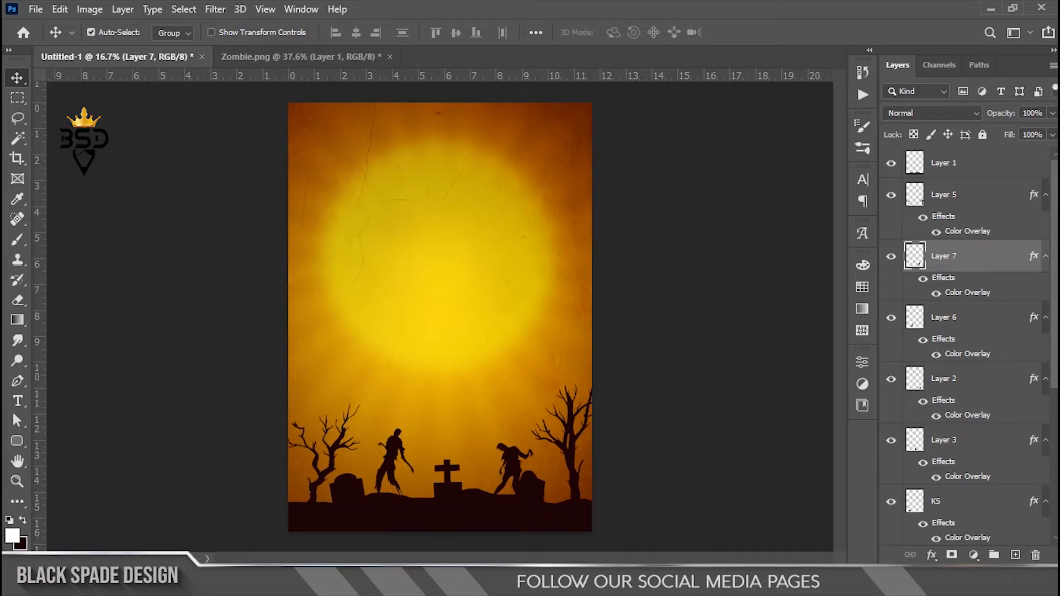
Step: Add centred white text above Layer 1 reading HALL, O and WEEN on three separate lines
{"action": "left_click", "coordinate": [980, 167]}
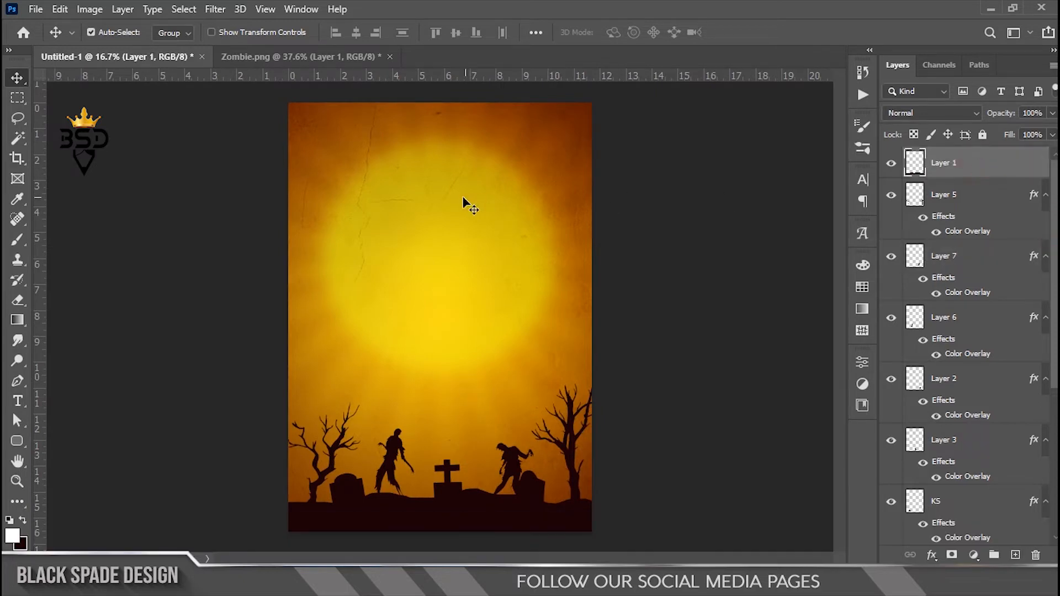
{"action": "scroll", "coordinate": [460, 195], "scroll_direction": "up", "scroll_amount": 1}
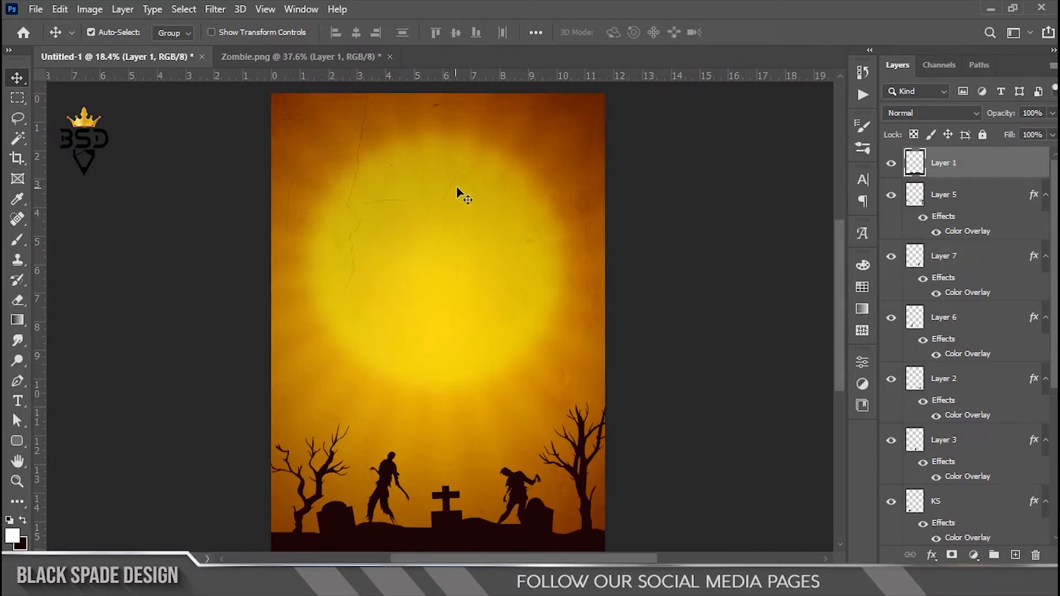
{"action": "scroll", "coordinate": [453, 209], "scroll_direction": "down", "scroll_amount": 1}
{"action": "key", "text": "t"}
{"action": "left_click", "coordinate": [432, 215]}
{"action": "type", "text": "HAL"}
{"action": "key", "text": "Return"}
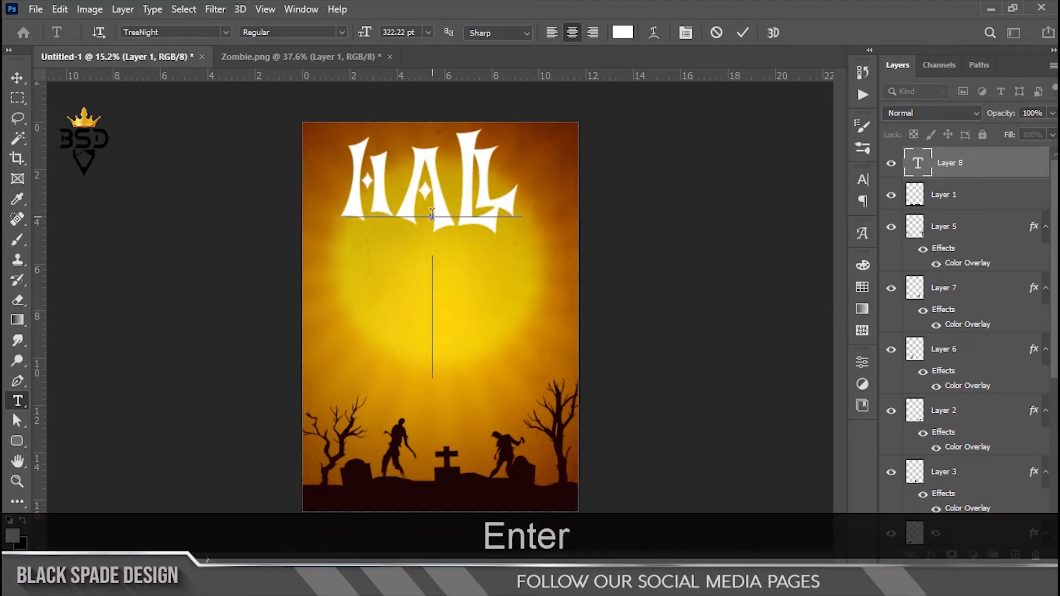
{"action": "type", "text": "O"}
{"action": "key", "text": "Return"}
{"action": "type", "text": "WEE"}
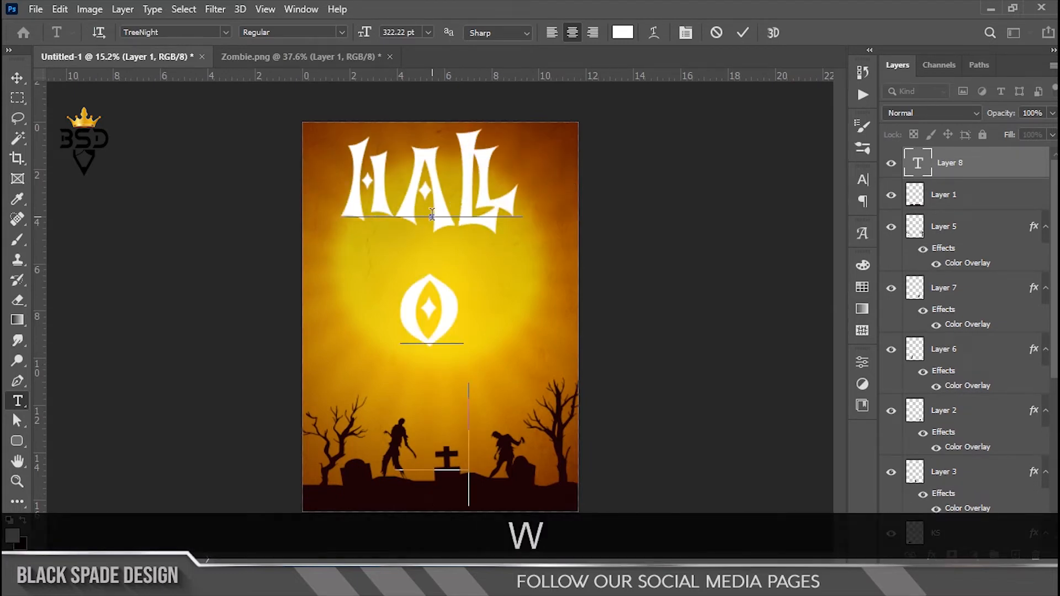
{"action": "type", "text": "N"}
{"action": "key", "text": "ctrl"}
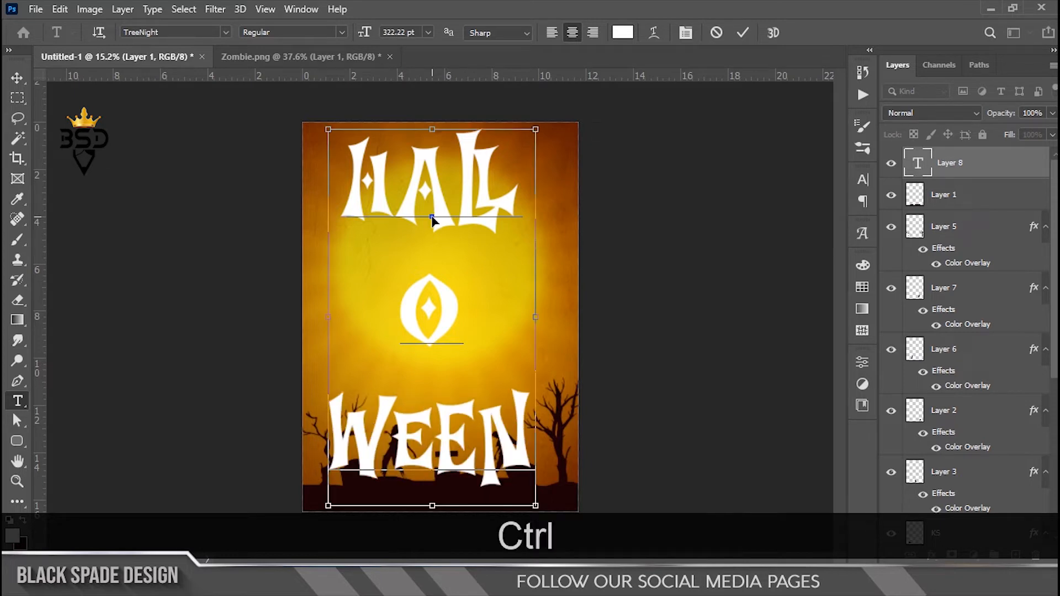
Step: Set all the HALL O WEEN text to 343 pt size, 260 pt leading and 100% vertical scale
{"action": "key", "text": "ctrl+a"}
{"action": "left_click", "coordinate": [685, 33]}
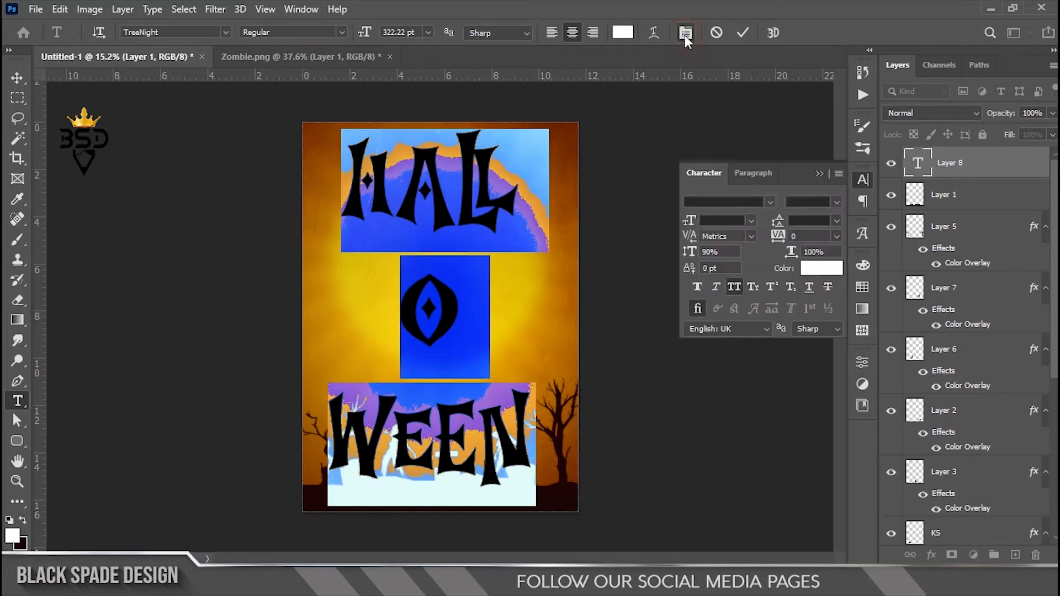
{"action": "type", "text": "100"}
{"action": "key", "text": "Return"}
{"action": "left_click", "coordinate": [837, 236]}
{"action": "left_click", "coordinate": [811, 239]}
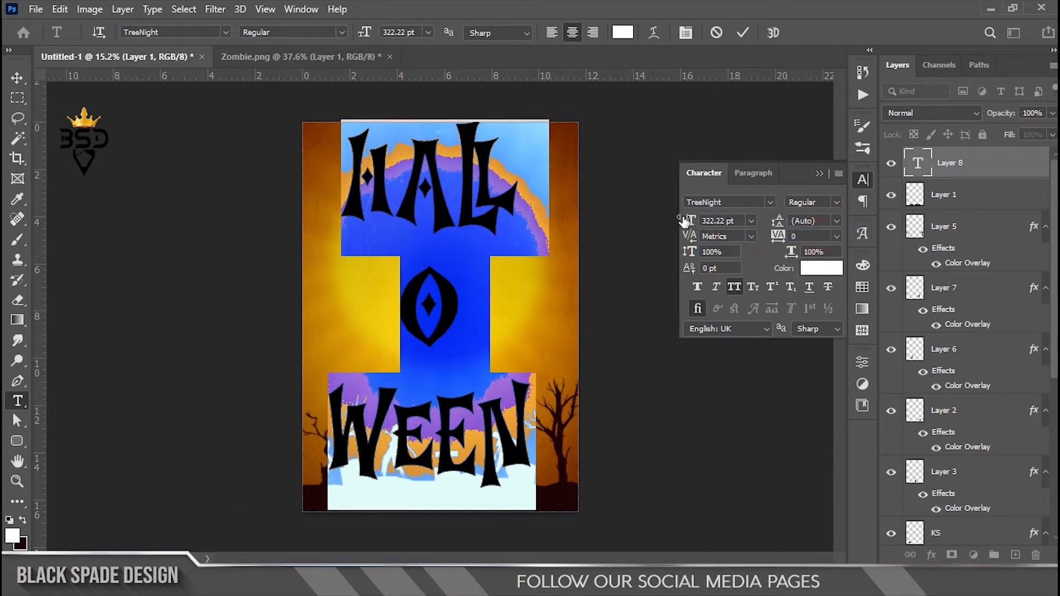
{"action": "left_click_drag", "start_coordinate": [773, 221], "coordinate": [704, 226]}
{"action": "left_click_drag", "start_coordinate": [772, 223], "coordinate": [752, 222]}
{"action": "left_click", "coordinate": [742, 33]}
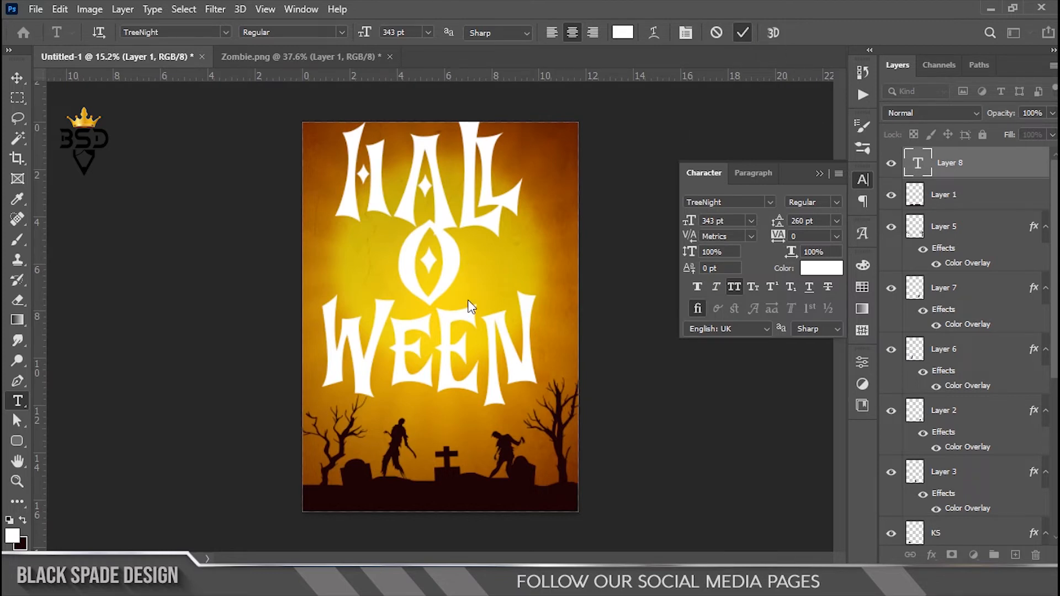
Step: Scale the title text down to about 285 pt and position it over the glowing moon
{"action": "scroll", "coordinate": [472, 270], "scroll_direction": "up", "scroll_amount": 3}
{"action": "key", "text": "v"}
{"action": "scroll", "coordinate": [472, 269], "scroll_direction": "down", "scroll_amount": 3}
{"action": "key", "text": "ctrl+t"}
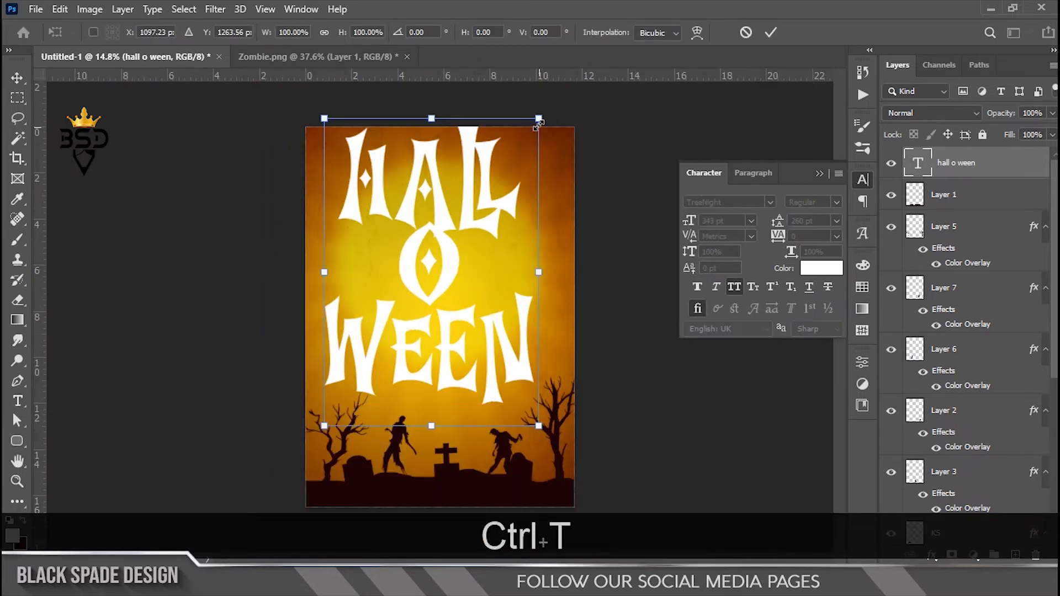
{"action": "left_click_drag", "start_coordinate": [538, 118], "coordinate": [518, 143]}
{"action": "left_click_drag", "start_coordinate": [459, 245], "coordinate": [465, 263]}
{"action": "key", "text": "Return"}
{"action": "key", "text": "ctrl+0"}
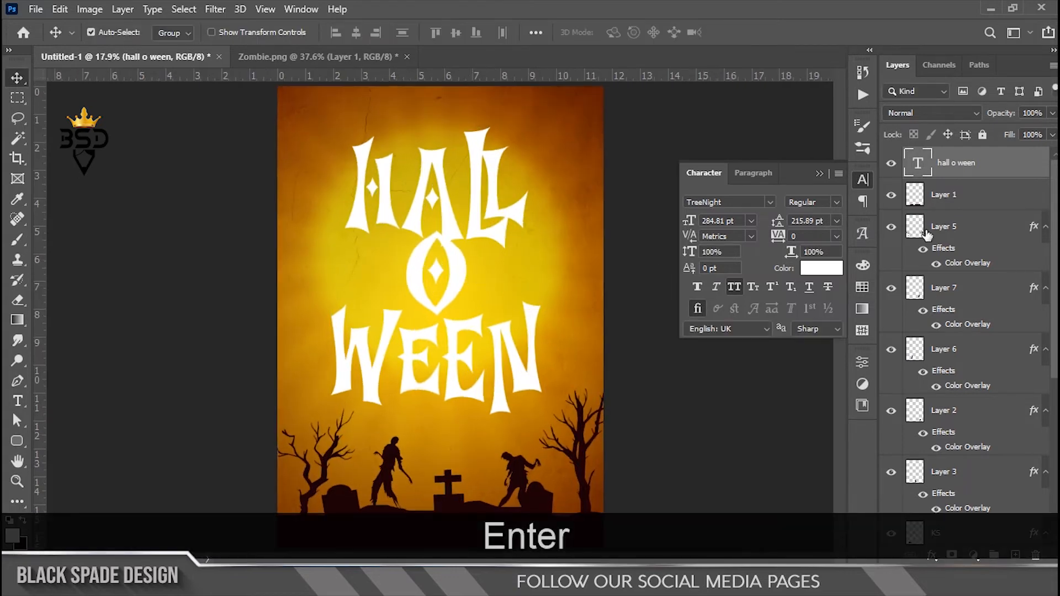
Step: Recolour the title text with the dark maroon sampled from the ground silhouette
{"action": "double_click", "coordinate": [916, 161]}
{"action": "left_click", "coordinate": [830, 268]}
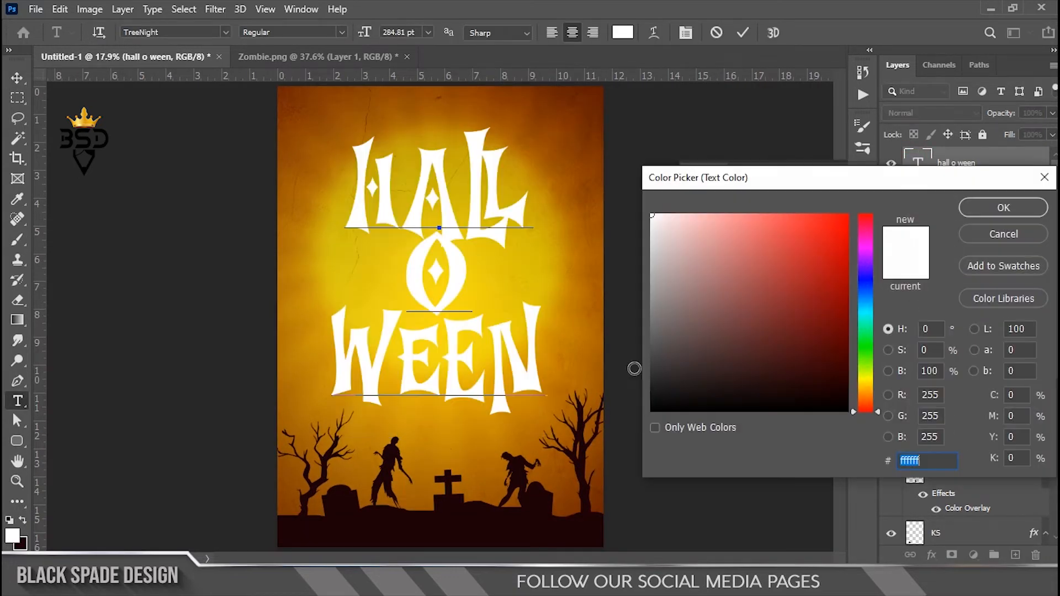
{"action": "left_click", "coordinate": [576, 458]}
{"action": "left_click", "coordinate": [984, 206]}
{"action": "left_click", "coordinate": [743, 32]}
{"action": "key", "text": "v"}
{"action": "scroll", "coordinate": [461, 265], "scroll_direction": "up", "scroll_amount": 2}
{"action": "scroll", "coordinate": [459, 254], "scroll_direction": "up", "scroll_amount": 1}
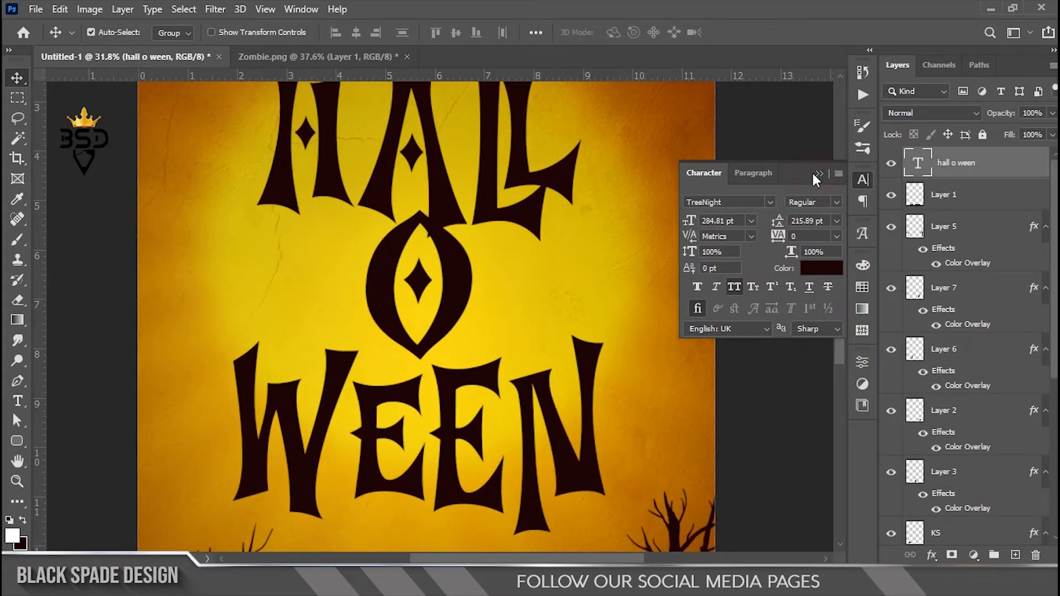
{"action": "scroll", "coordinate": [485, 255], "scroll_direction": "down", "scroll_amount": 1}
{"action": "scroll", "coordinate": [473, 268], "scroll_direction": "up", "scroll_amount": 2}
{"action": "key", "text": "space"}
{"action": "scroll", "coordinate": [464, 274], "scroll_direction": "up", "scroll_amount": 1}
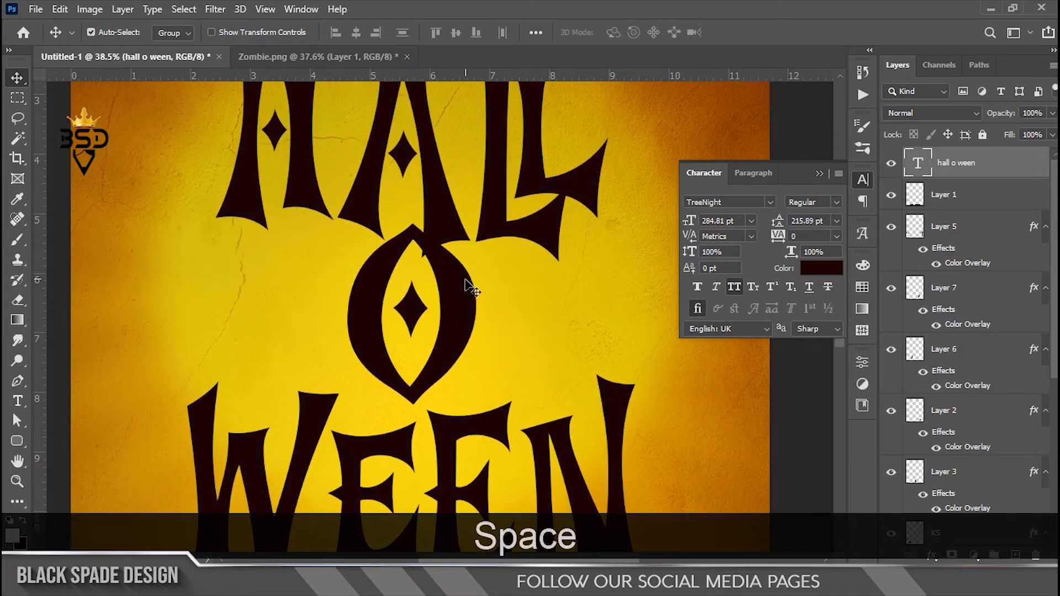
{"action": "key", "text": "t"}
{"action": "double_click", "coordinate": [471, 294]}
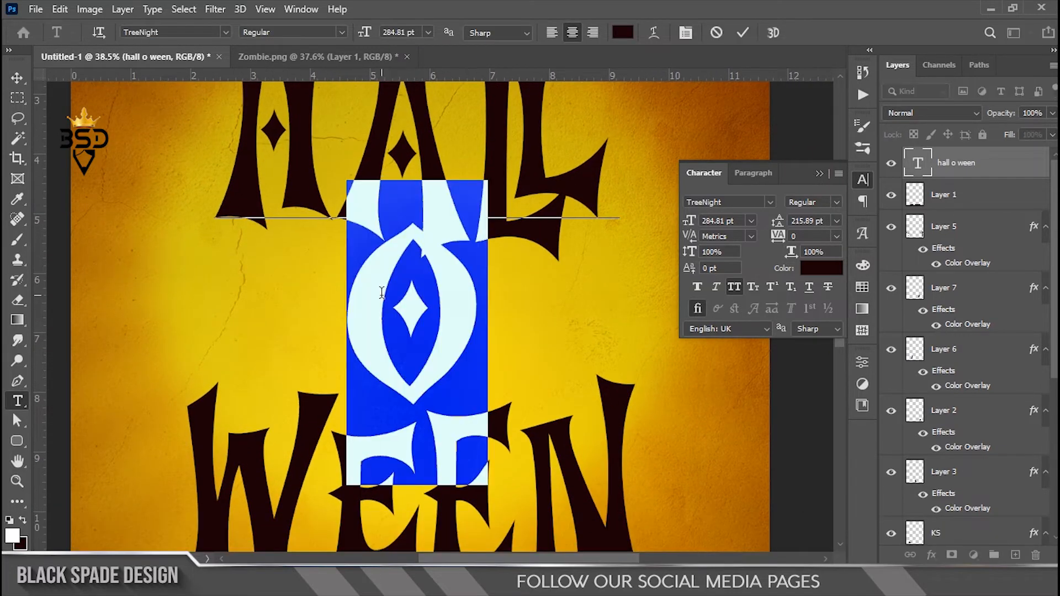
{"action": "key", "text": "BackSpace"}
{"action": "left_click", "coordinate": [744, 32]}
{"action": "scroll", "coordinate": [396, 333], "scroll_direction": "down", "scroll_amount": 3}
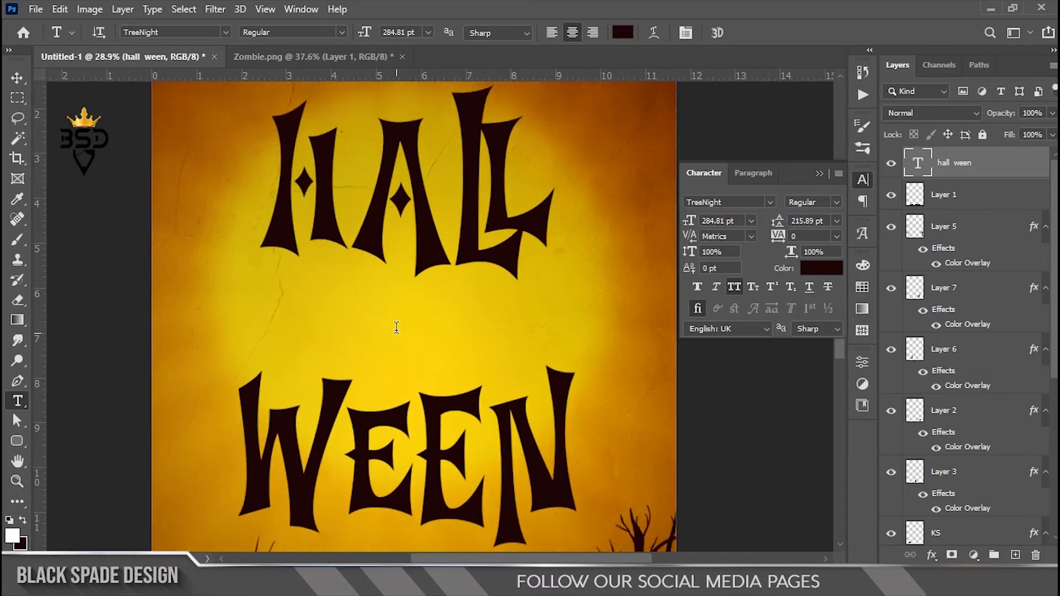
{"action": "key", "text": "space"}
{"action": "left_click_drag", "start_coordinate": [400, 368], "coordinate": [400, 377]}
{"action": "key", "text": "ctrl+z"}
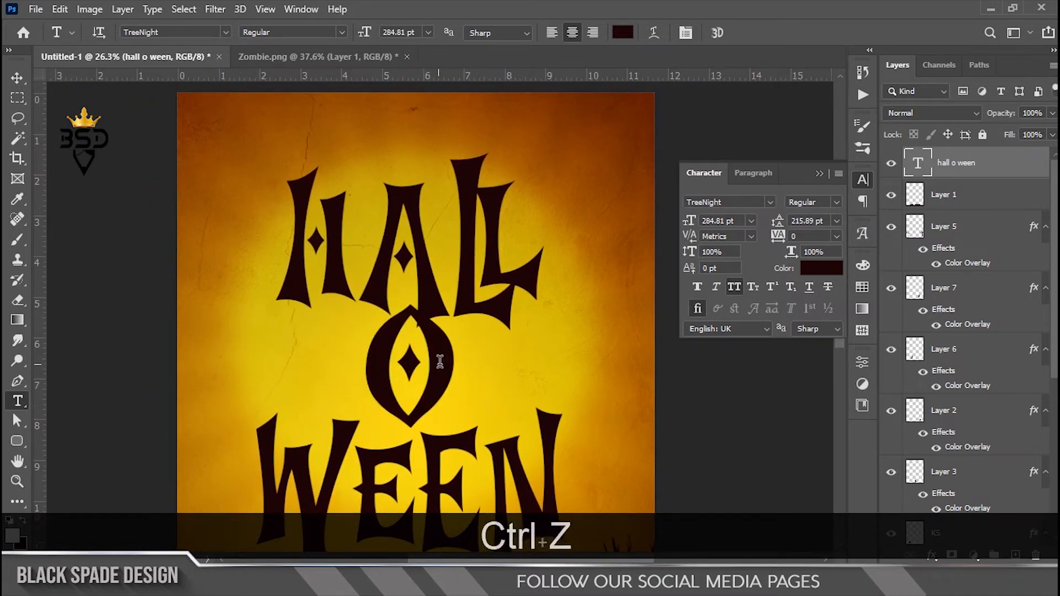
Step: Examine closely where the foot of the A overlaps the top of the O in the title
{"action": "scroll", "coordinate": [441, 357], "scroll_direction": "up", "scroll_amount": 8}
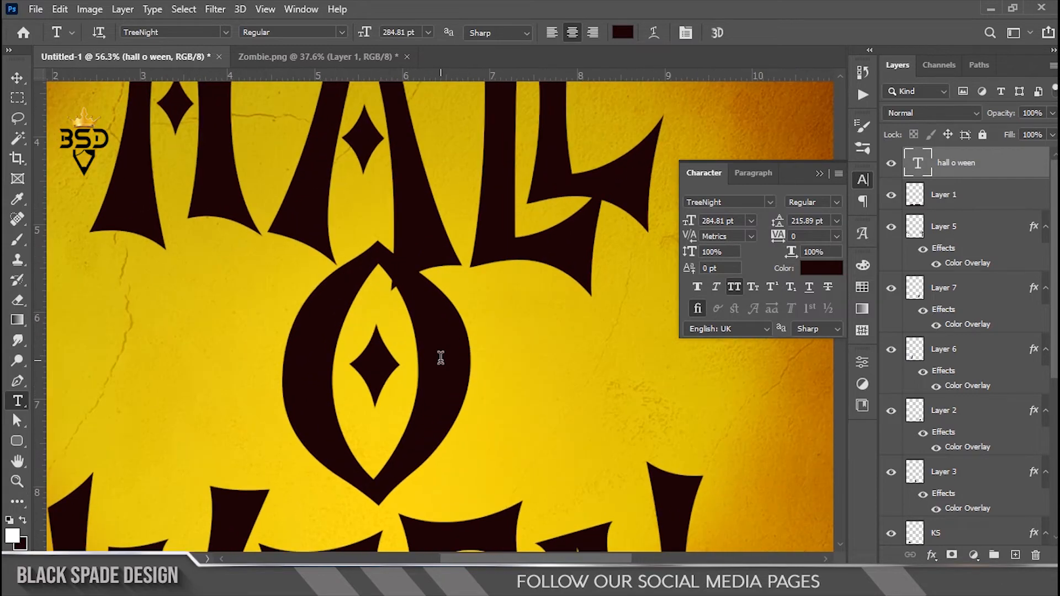
{"action": "scroll", "coordinate": [440, 357], "scroll_direction": "up", "scroll_amount": 4}
{"action": "left_click_drag", "start_coordinate": [416, 348], "coordinate": [421, 376]}
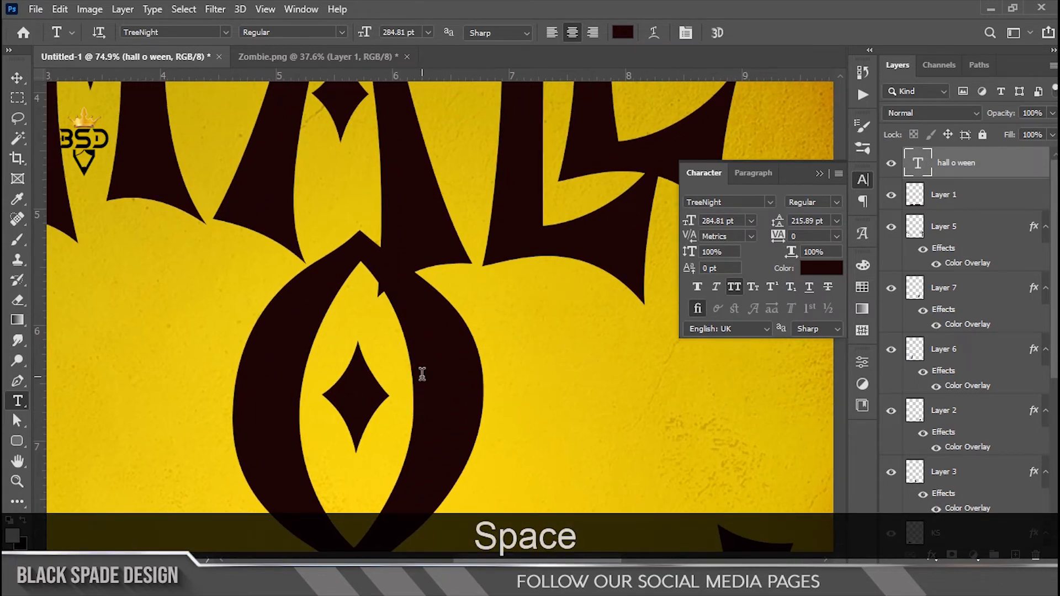
{"action": "scroll", "coordinate": [422, 374], "scroll_direction": "down", "scroll_amount": 4}
{"action": "scroll", "coordinate": [418, 323], "scroll_direction": "up", "scroll_amount": 9}
{"action": "left_click_drag", "start_coordinate": [417, 316], "coordinate": [425, 339]}
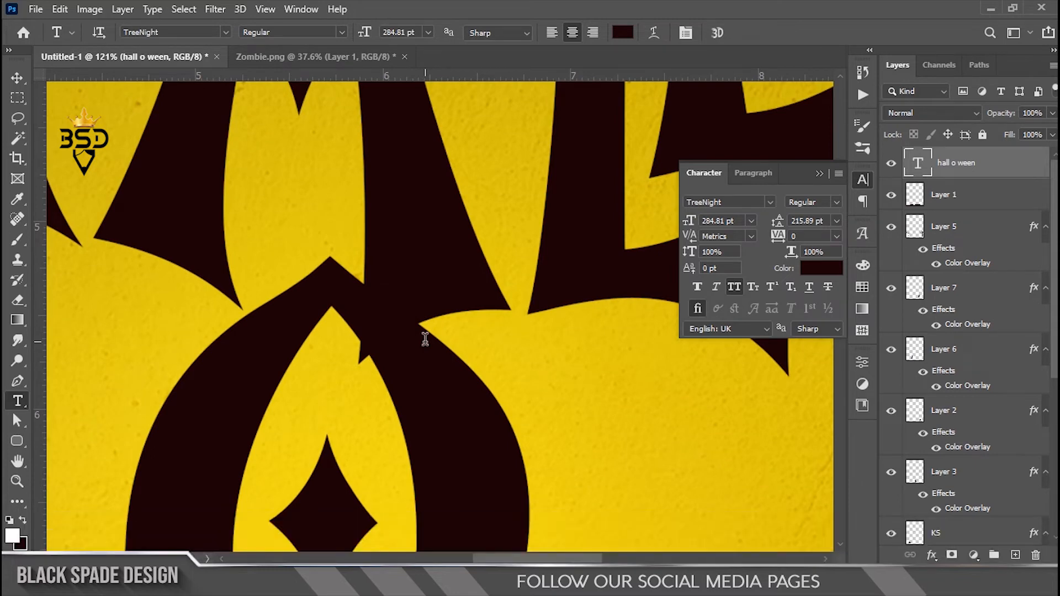
{"action": "key", "text": "v"}
{"action": "scroll", "coordinate": [428, 348], "scroll_direction": "down", "scroll_amount": 8}
{"action": "key", "text": "space"}
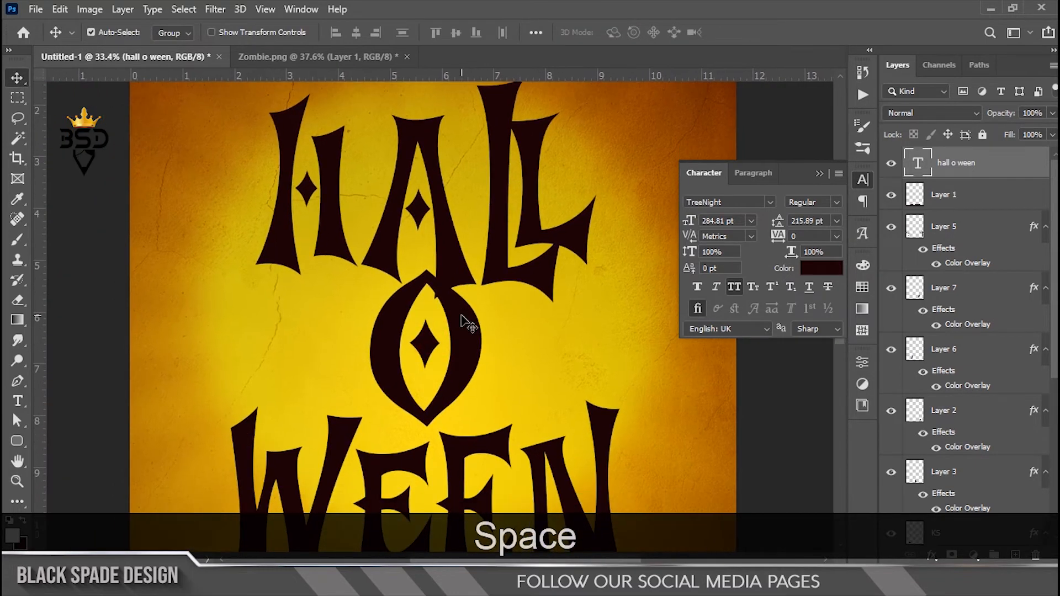
Step: Set the leading of the title text to 219 pt
{"action": "double_click", "coordinate": [916, 164]}
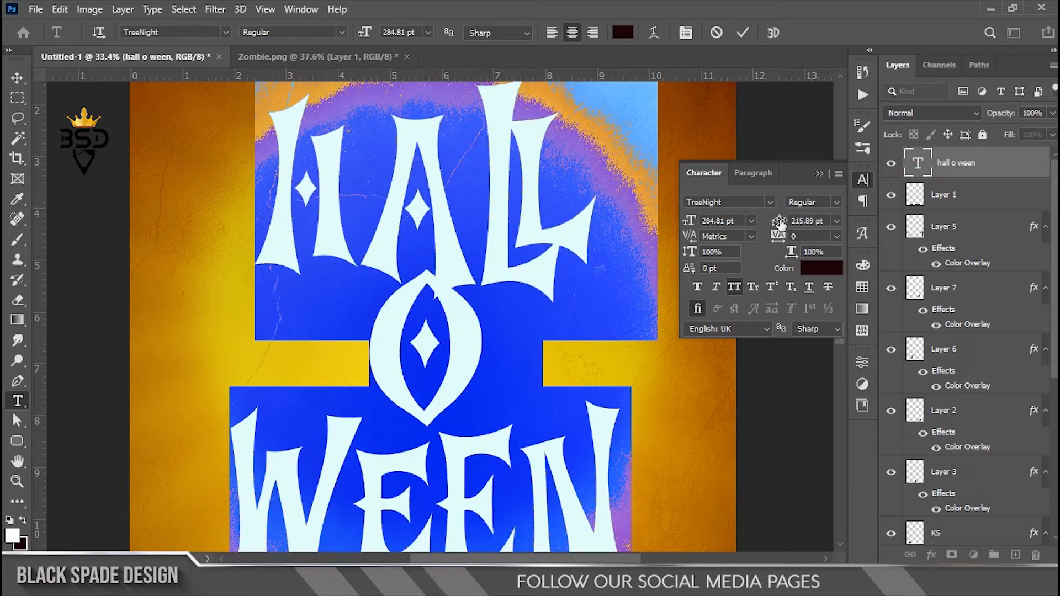
{"action": "left_click_drag", "start_coordinate": [781, 222], "coordinate": [784, 226]}
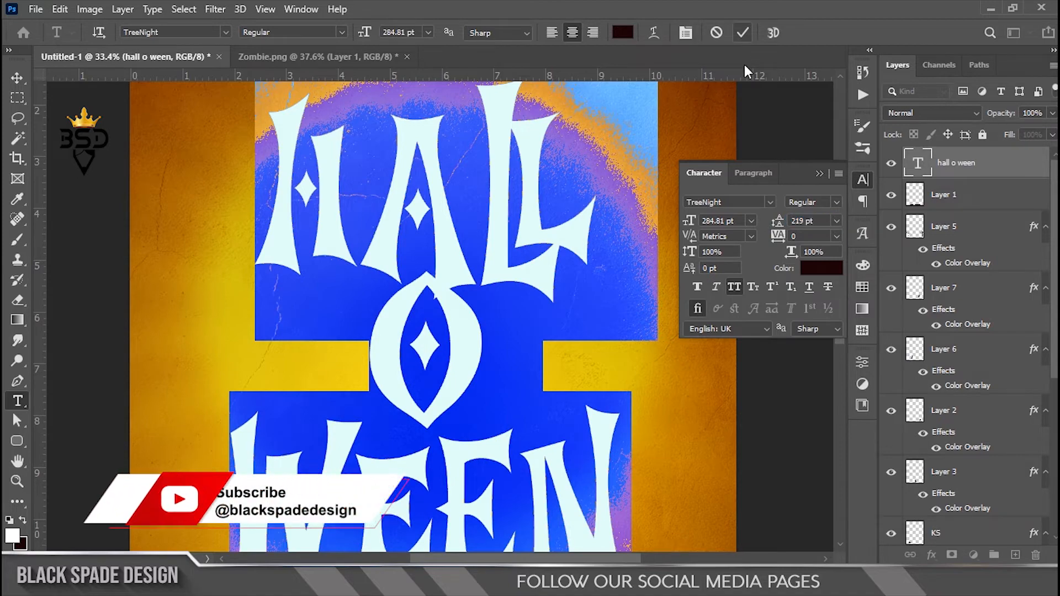
{"action": "left_click", "coordinate": [740, 32]}
{"action": "key", "text": "v"}
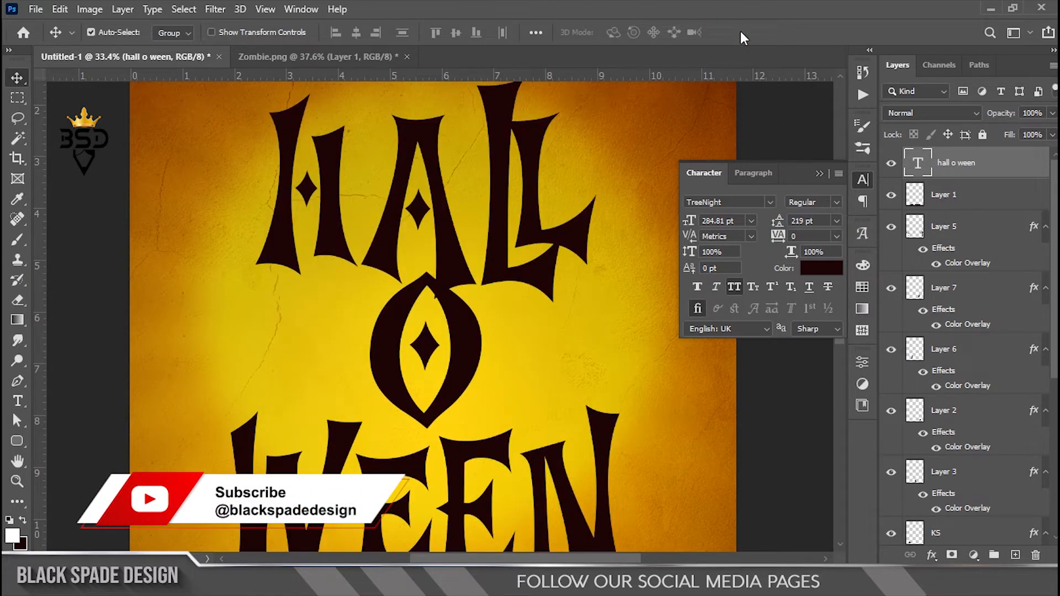
Step: Scale the title text up slightly to about 296 pt and adjust its position on the poster
{"action": "scroll", "coordinate": [453, 301], "scroll_direction": "down", "scroll_amount": 6}
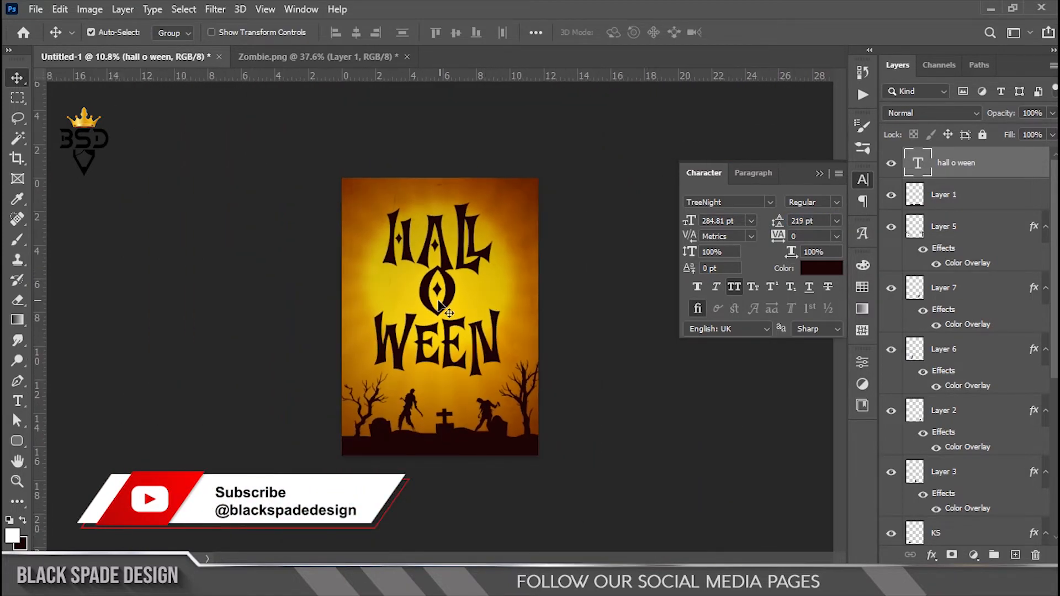
{"action": "scroll", "coordinate": [437, 298], "scroll_direction": "up", "scroll_amount": 2}
{"action": "left_click_drag", "start_coordinate": [449, 275], "coordinate": [453, 281]}
{"action": "key", "text": "ctrl+t"}
{"action": "left_click_drag", "start_coordinate": [436, 156], "coordinate": [437, 147]}
{"action": "key", "text": "Return"}
Step: Add a layer mask to the hall o ween text layer
{"action": "scroll", "coordinate": [485, 284], "scroll_direction": "up", "scroll_amount": 8}
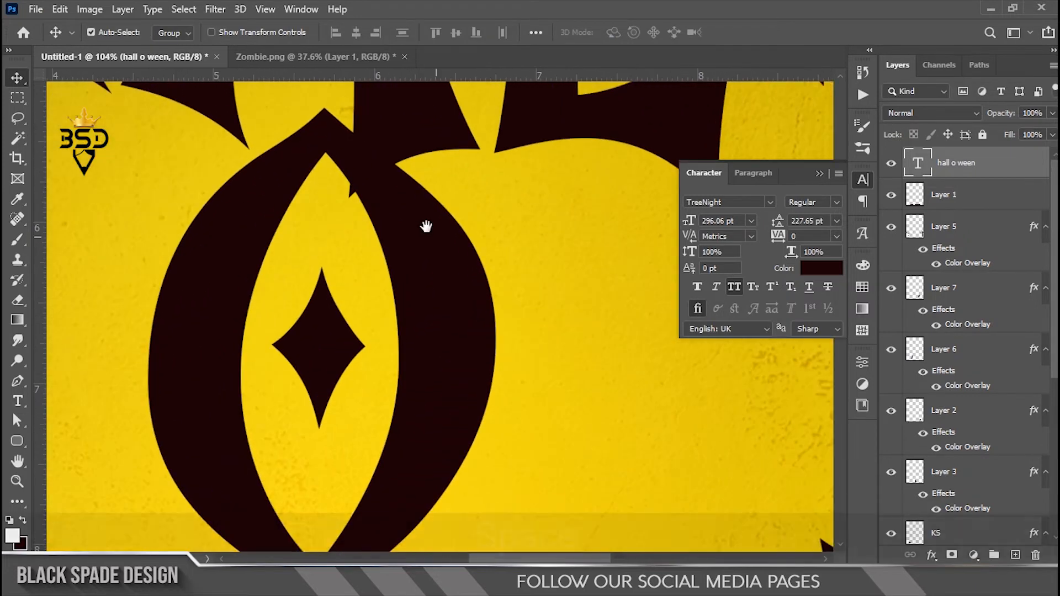
{"action": "left_click_drag", "start_coordinate": [425, 226], "coordinate": [456, 332]}
{"action": "left_click", "coordinate": [819, 175]}
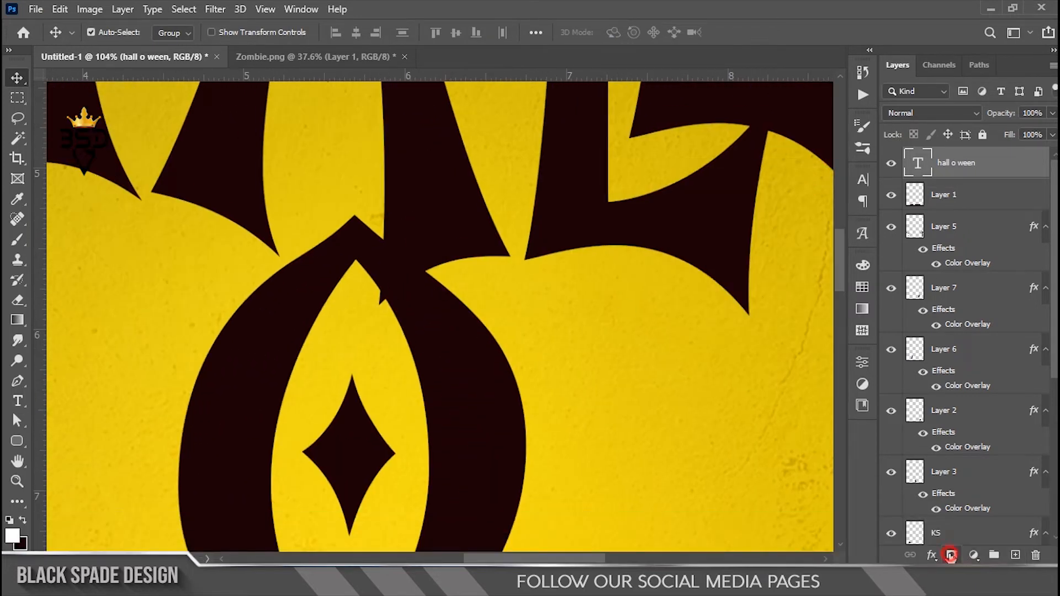
{"action": "scroll", "coordinate": [410, 236], "scroll_direction": "up", "scroll_amount": 4}
{"action": "left_click_drag", "start_coordinate": [409, 238], "coordinate": [412, 309]}
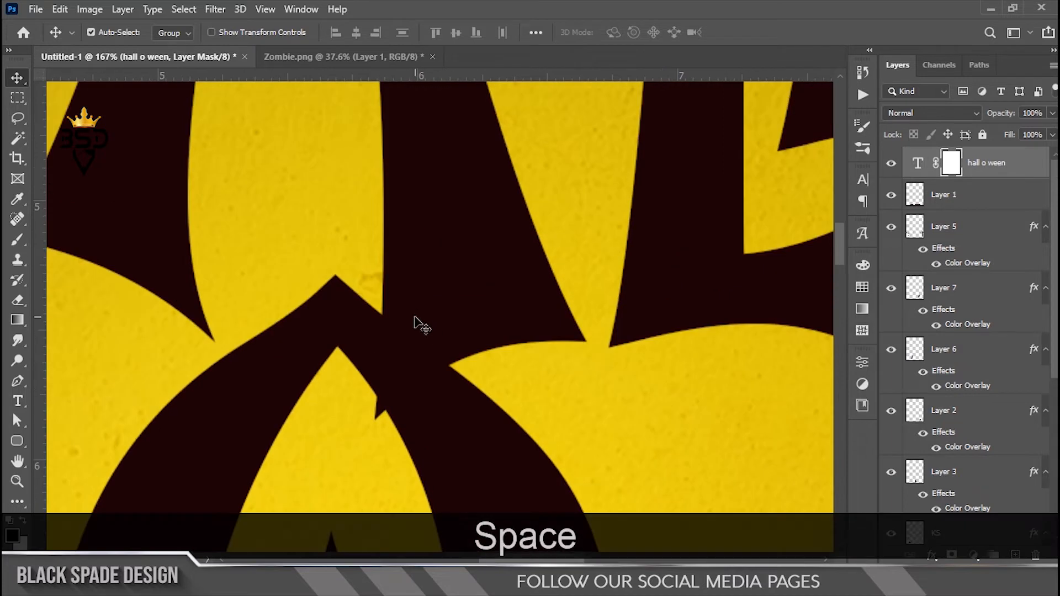
Step: Draw a closed Pen path around the lower right foot of the A, following the O's upper outer edge
{"action": "key", "text": "p"}
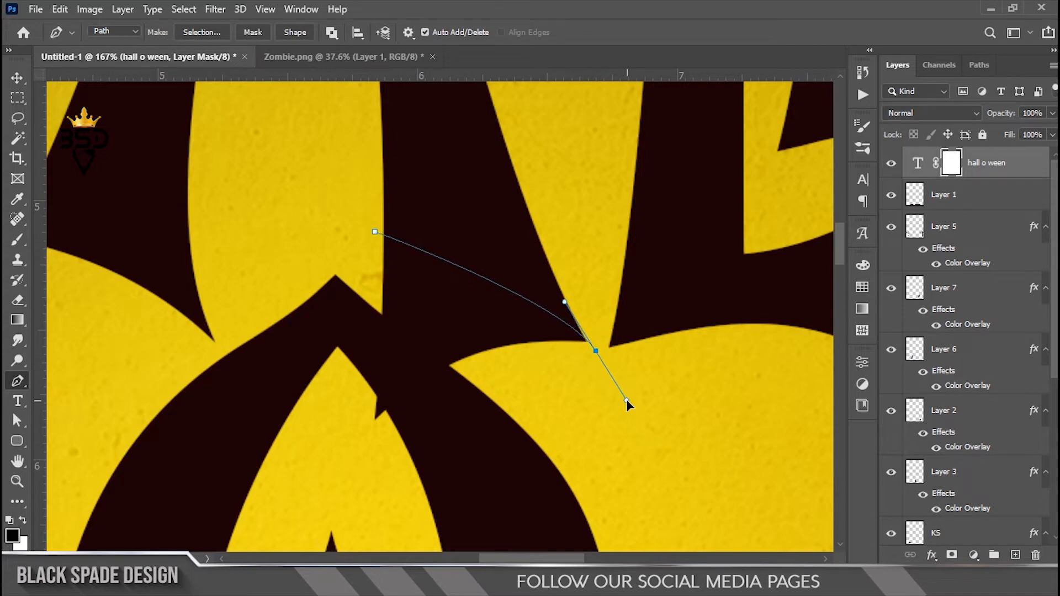
{"action": "key", "text": "ctrl+z"}
{"action": "left_click_drag", "start_coordinate": [607, 473], "coordinate": [576, 515]}
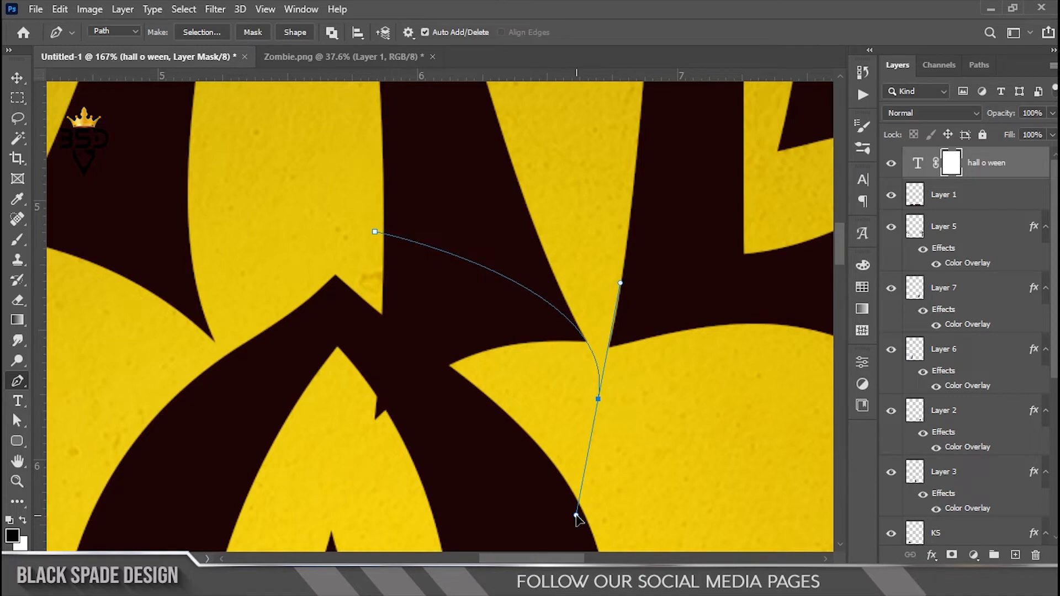
{"action": "scroll", "coordinate": [496, 379], "scroll_direction": "up", "scroll_amount": 3}
{"action": "left_click_drag", "start_coordinate": [480, 364], "coordinate": [522, 362]}
{"action": "scroll", "coordinate": [491, 446], "scroll_direction": "up", "scroll_amount": 2}
{"action": "scroll", "coordinate": [519, 382], "scroll_direction": "up", "scroll_amount": 2}
{"action": "left_click", "coordinate": [519, 393]}
{"action": "scroll", "coordinate": [510, 394], "scroll_direction": "down", "scroll_amount": 2}
{"action": "left_click_drag", "start_coordinate": [402, 388], "coordinate": [523, 392]}
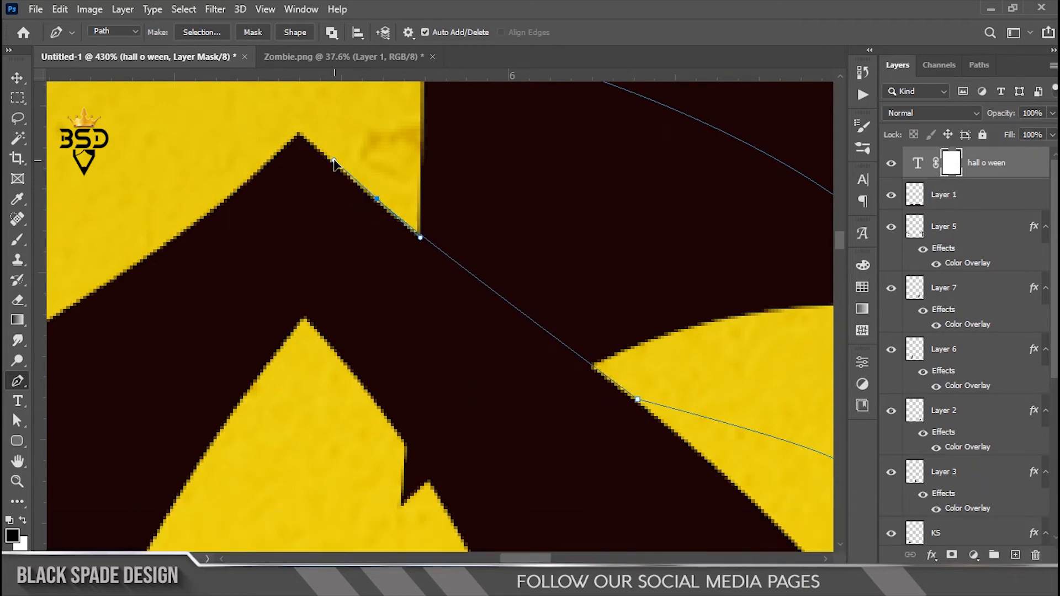
{"action": "scroll", "coordinate": [334, 156], "scroll_direction": "down", "scroll_amount": 4}
{"action": "left_click_drag", "start_coordinate": [380, 159], "coordinate": [467, 302]}
{"action": "scroll", "coordinate": [416, 268], "scroll_direction": "up", "scroll_amount": 2}
{"action": "left_click", "coordinate": [415, 251]}
{"action": "left_click", "coordinate": [473, 237]}
Step: Convert the path to a new selection with 0 px feather and mask out the enclosed foot of the A
{"action": "right_click", "coordinate": [489, 220]}
{"action": "left_click", "coordinate": [534, 284]}
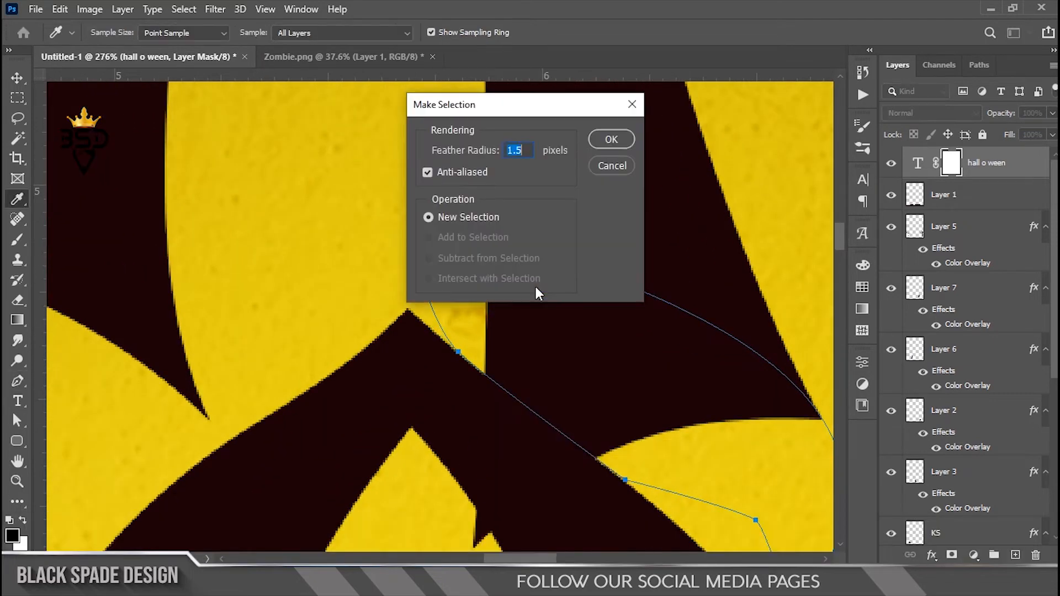
{"action": "type", "text": "0"}
{"action": "key", "text": "Return"}
{"action": "key", "text": "Delete"}
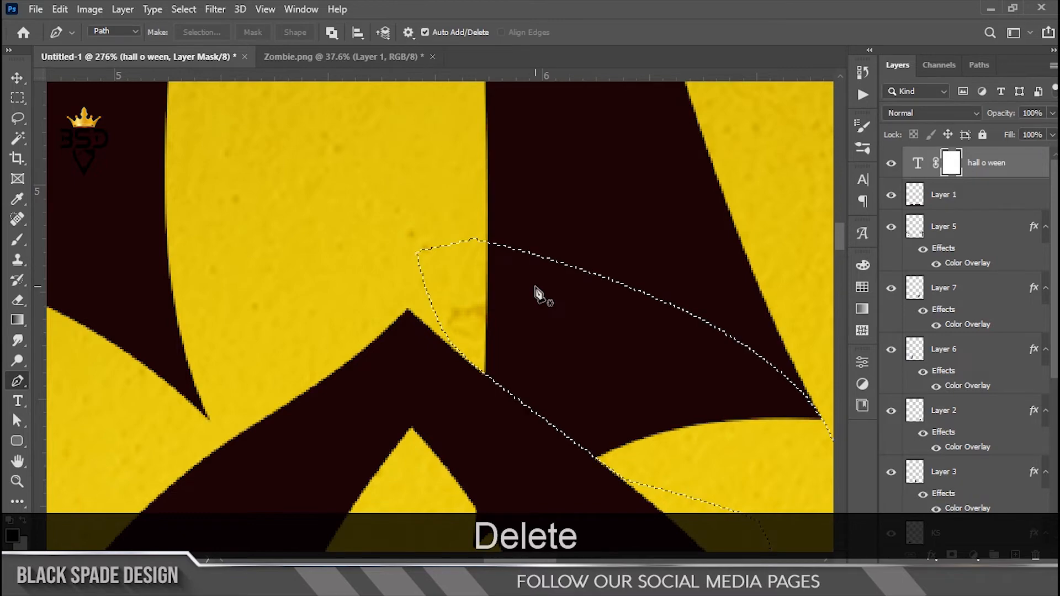
{"action": "key", "text": "Delete"}
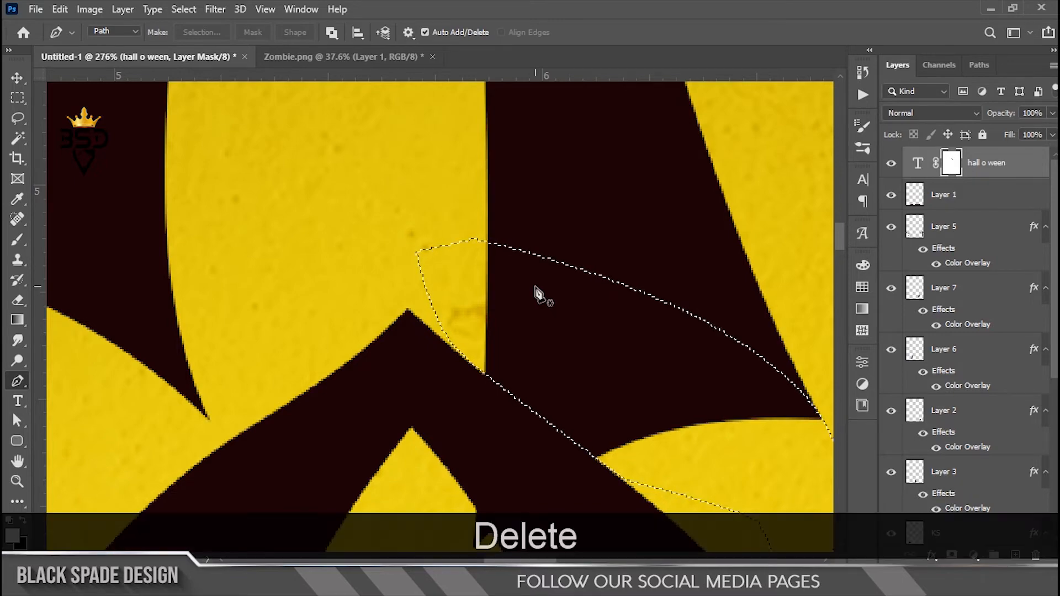
Step: Draw a Pen path along the O's inner right edge and around the stray tip of the A inside it
{"action": "scroll", "coordinate": [497, 277], "scroll_direction": "down", "scroll_amount": 3}
{"action": "key", "text": "space"}
{"action": "left_click_drag", "start_coordinate": [506, 360], "coordinate": [463, 241]}
{"action": "scroll", "coordinate": [455, 313], "scroll_direction": "up", "scroll_amount": 4}
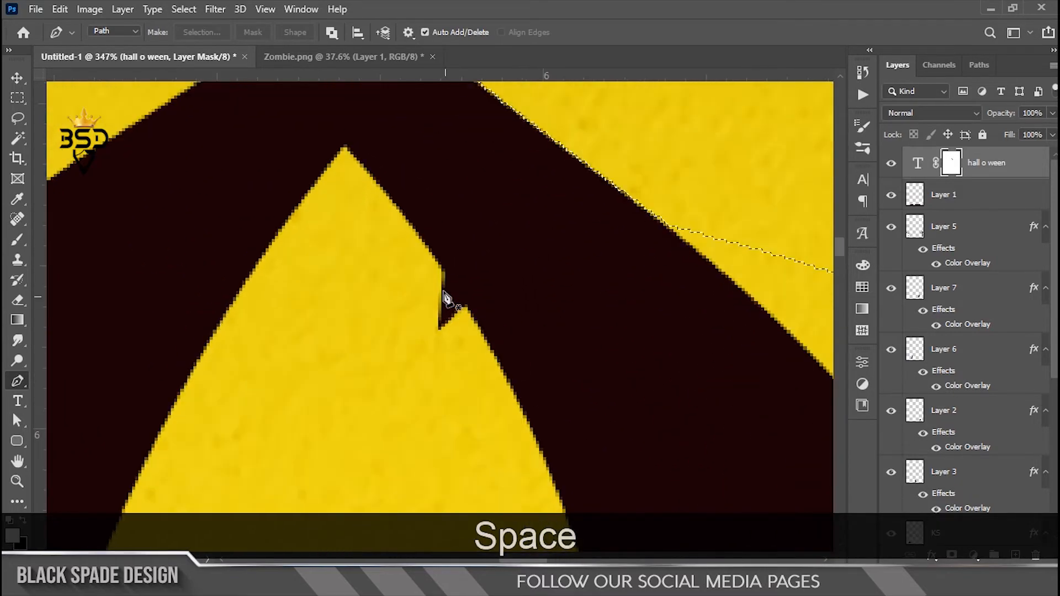
{"action": "scroll", "coordinate": [445, 298], "scroll_direction": "up", "scroll_amount": 3}
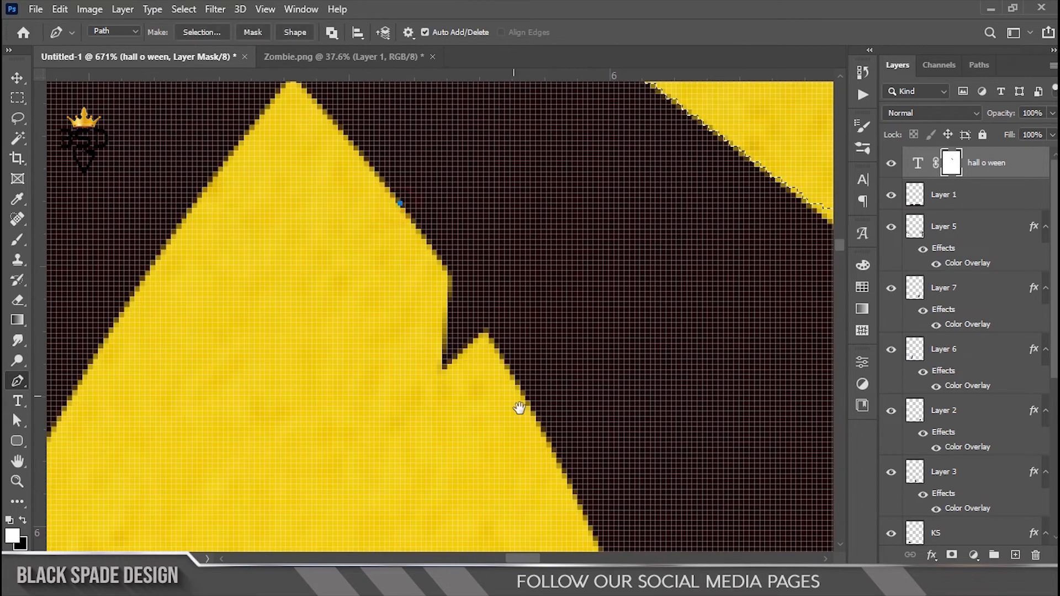
{"action": "key", "text": "space"}
{"action": "left_click_drag", "start_coordinate": [518, 408], "coordinate": [473, 243]}
{"action": "scroll", "coordinate": [504, 308], "scroll_direction": "down", "scroll_amount": 2}
{"action": "left_click", "coordinate": [503, 310]}
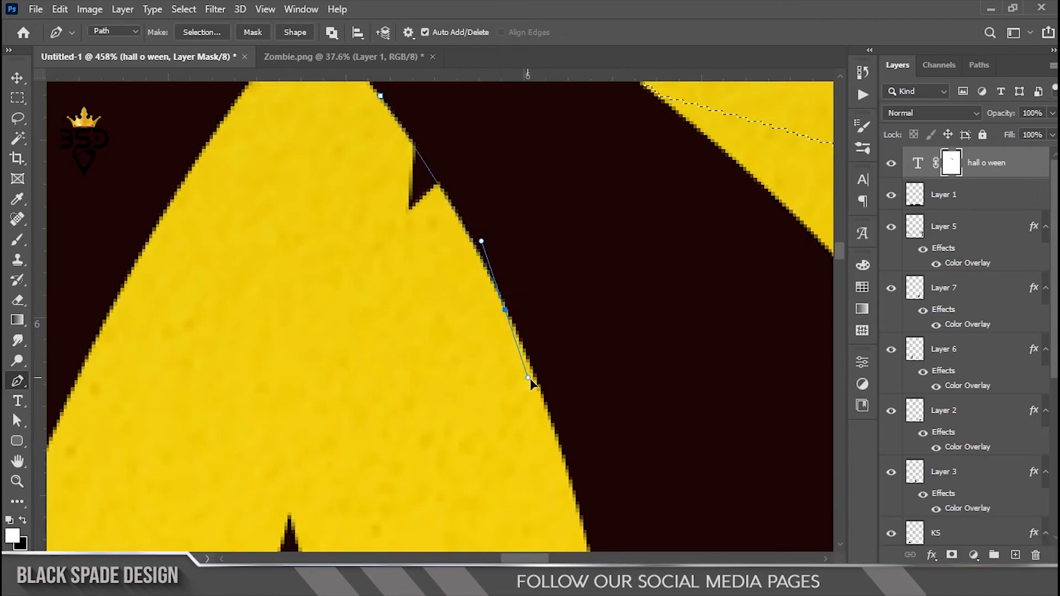
{"action": "left_click_drag", "start_coordinate": [370, 388], "coordinate": [313, 360]}
{"action": "key", "text": "space"}
{"action": "left_click_drag", "start_coordinate": [284, 223], "coordinate": [298, 309]}
{"action": "left_click_drag", "start_coordinate": [298, 326], "coordinate": [297, 321]}
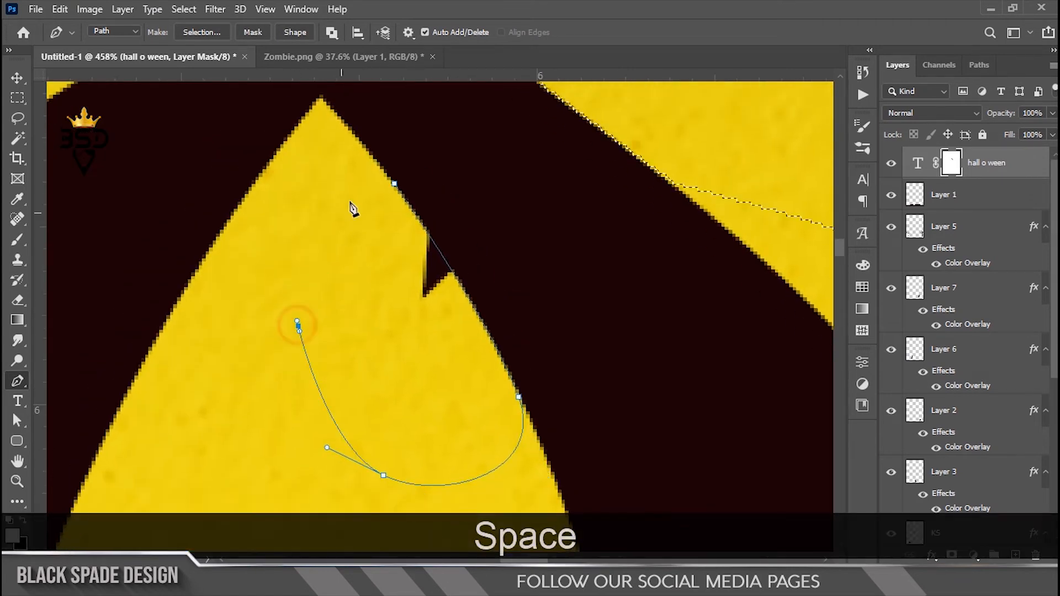
Step: Turn the path into a new selection with 0 px feather, mask out the stray tip inside the O, and deselect
{"action": "right_click", "coordinate": [408, 260]}
{"action": "left_click", "coordinate": [425, 282]}
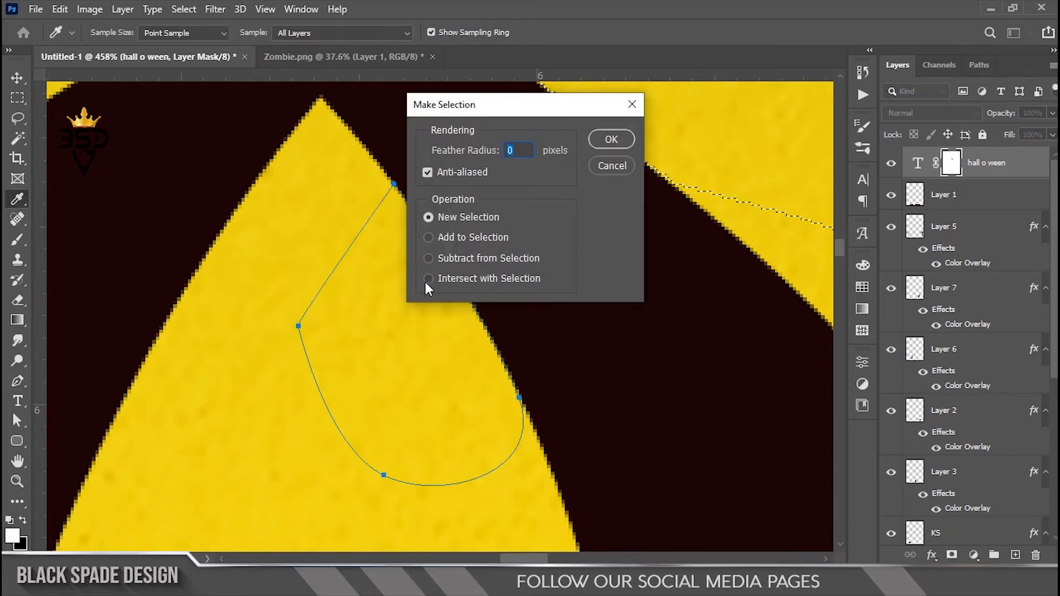
{"action": "key", "text": "Return"}
{"action": "key", "text": "Delete"}
{"action": "scroll", "coordinate": [425, 282], "scroll_direction": "down", "scroll_amount": 3}
{"action": "key", "text": "ctrl+d"}
{"action": "scroll", "coordinate": [425, 283], "scroll_direction": "down", "scroll_amount": 3}
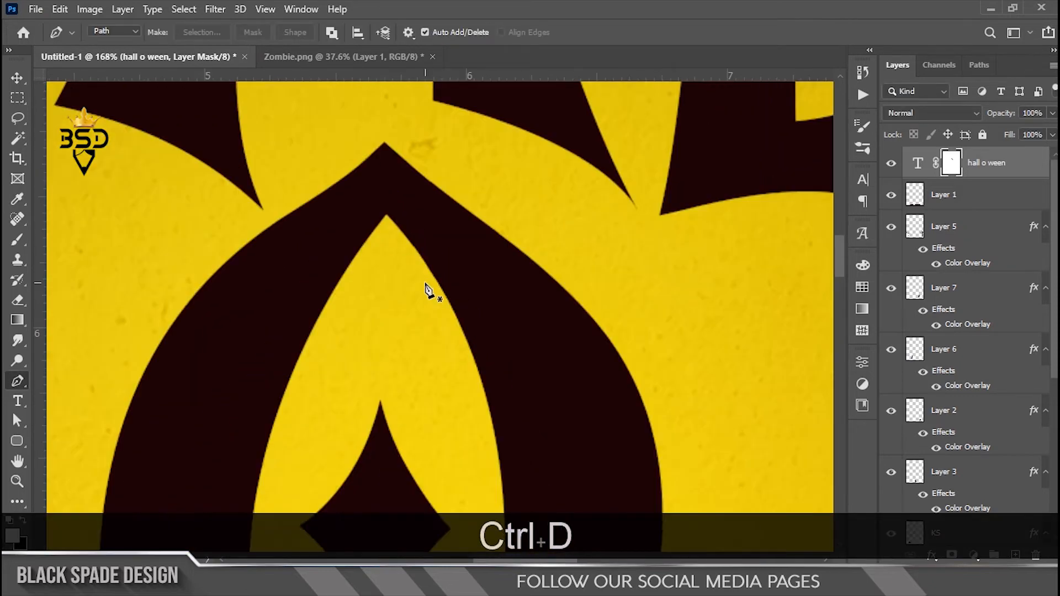
{"action": "scroll", "coordinate": [426, 288], "scroll_direction": "down", "scroll_amount": 3}
{"action": "scroll", "coordinate": [427, 293], "scroll_direction": "up", "scroll_amount": 1}
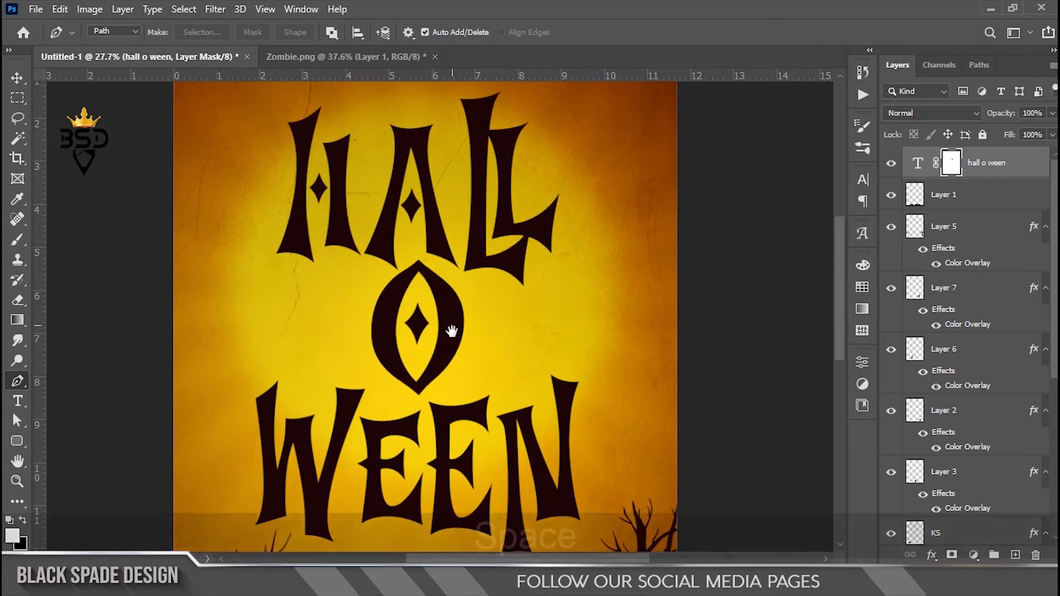
Step: Examine the masked HALL O WEEN title and its balance within the whole poster
{"action": "key", "text": "space"}
{"action": "scroll", "coordinate": [447, 331], "scroll_direction": "down", "scroll_amount": 3}
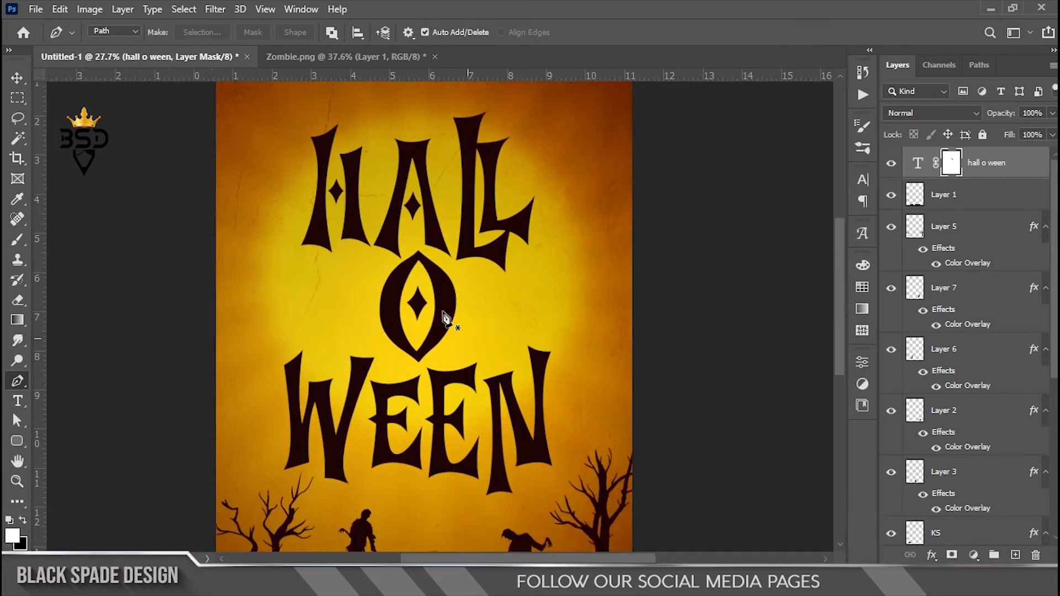
{"action": "key", "text": "v"}
{"action": "scroll", "coordinate": [443, 345], "scroll_direction": "down", "scroll_amount": 2}
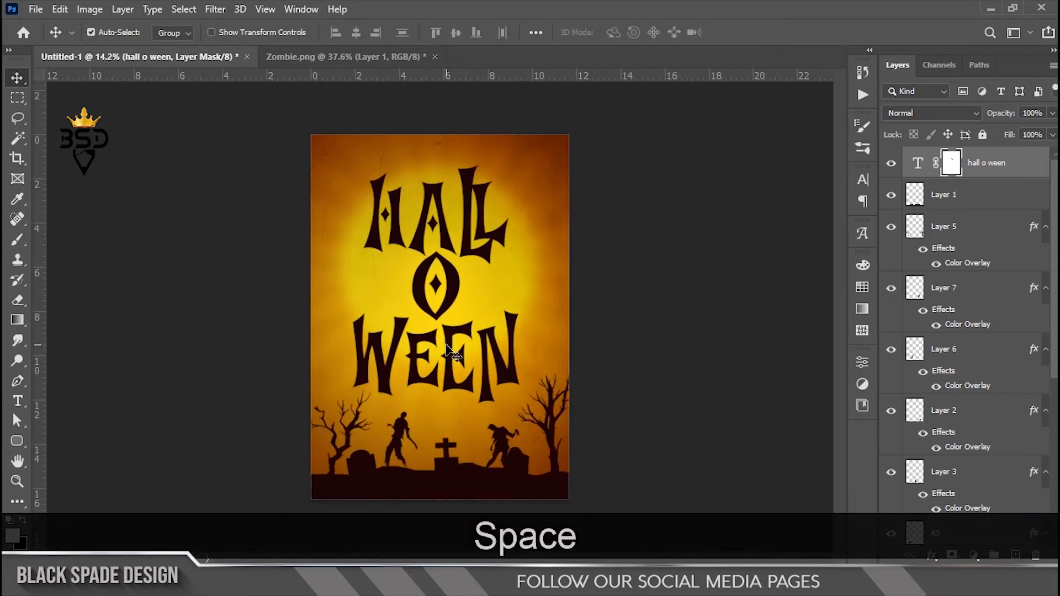
{"action": "scroll", "coordinate": [474, 284], "scroll_direction": "up", "scroll_amount": 2}
{"action": "scroll", "coordinate": [475, 289], "scroll_direction": "up", "scroll_amount": 3}
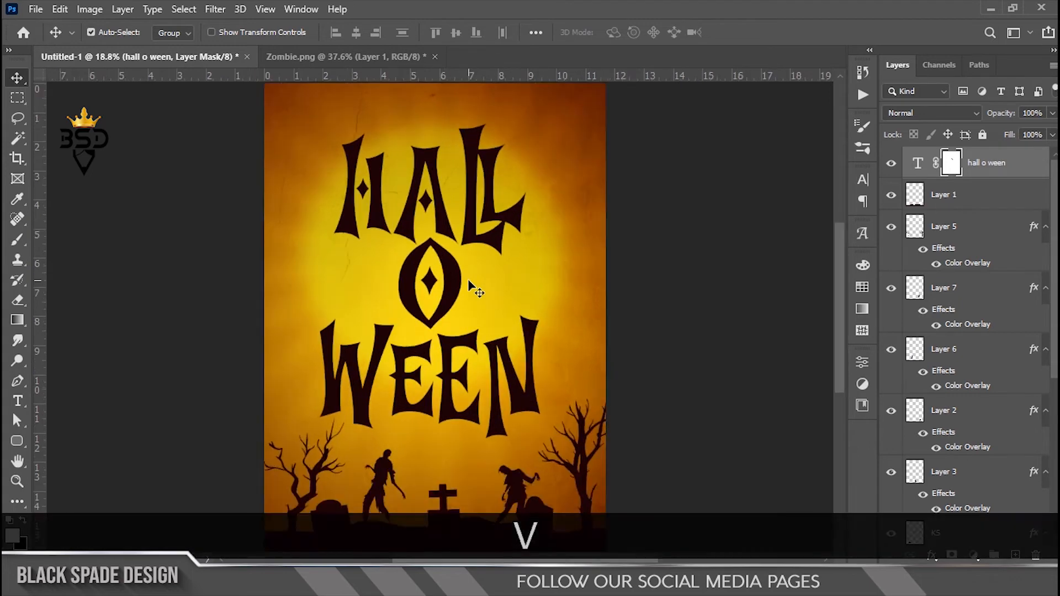
{"action": "key", "text": "space"}
{"action": "left_click_drag", "start_coordinate": [449, 287], "coordinate": [461, 309]}
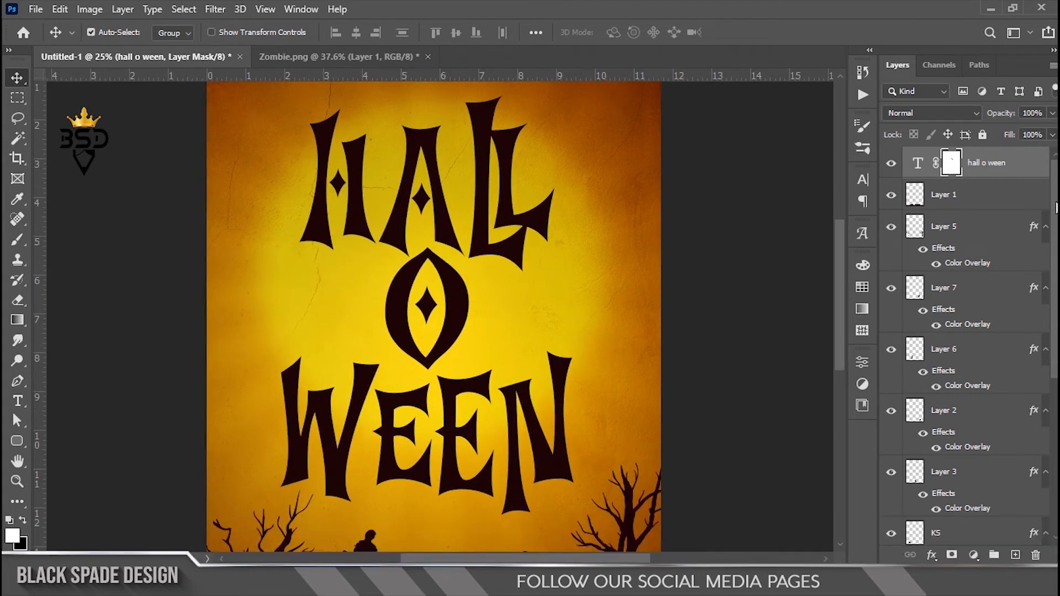
Step: Collapse the effects lists of all styled layers and make the title's layer active again
{"action": "left_click", "coordinate": [1040, 237]}
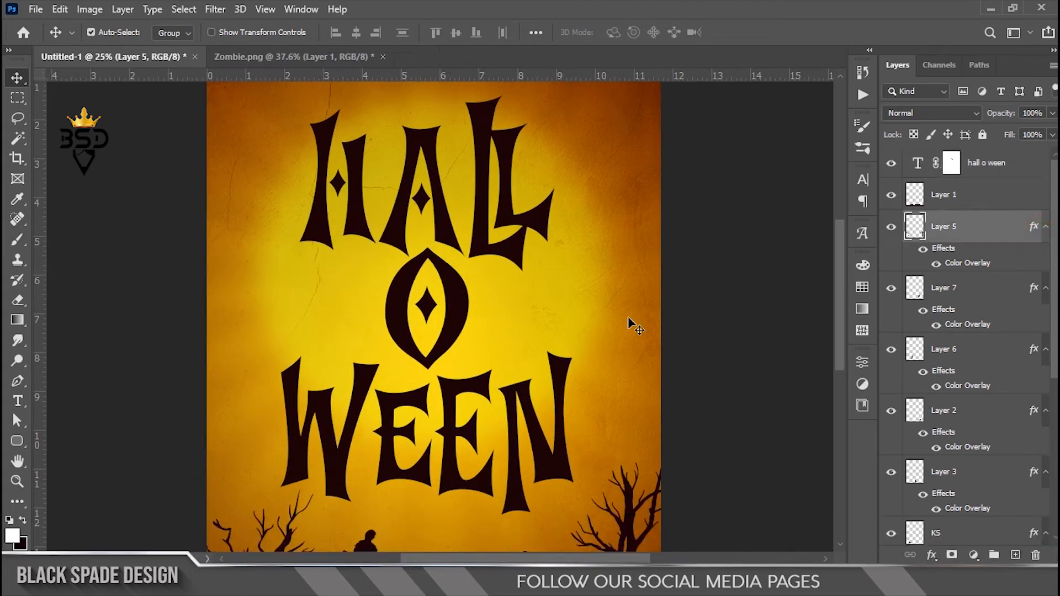
{"action": "scroll", "coordinate": [456, 221], "scroll_direction": "down", "scroll_amount": 2}
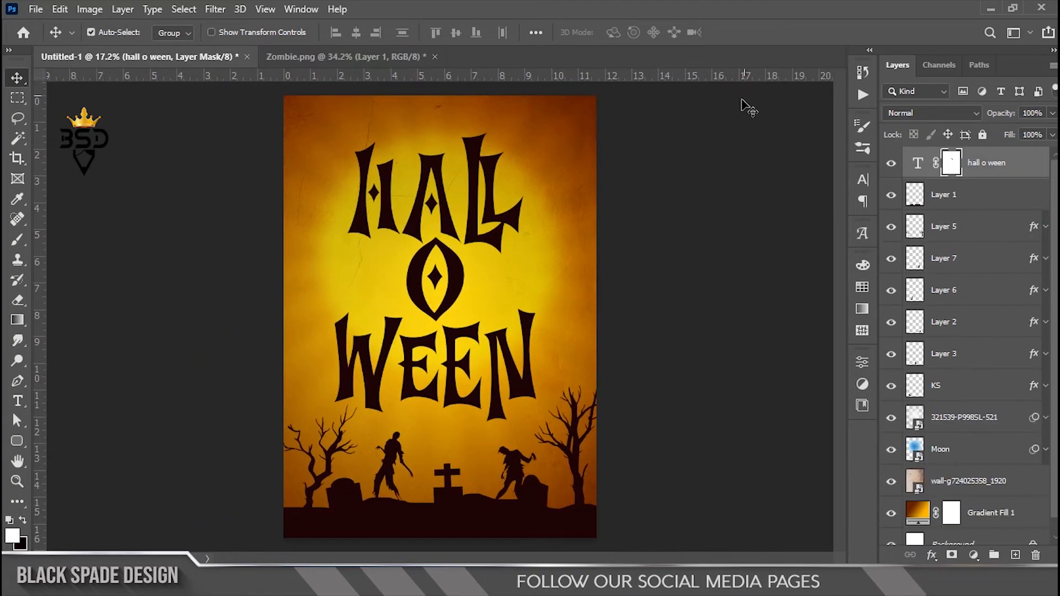
{"action": "scroll", "coordinate": [501, 289], "scroll_direction": "down", "scroll_amount": 1}
{"action": "scroll", "coordinate": [492, 284], "scroll_direction": "up", "scroll_amount": 1}
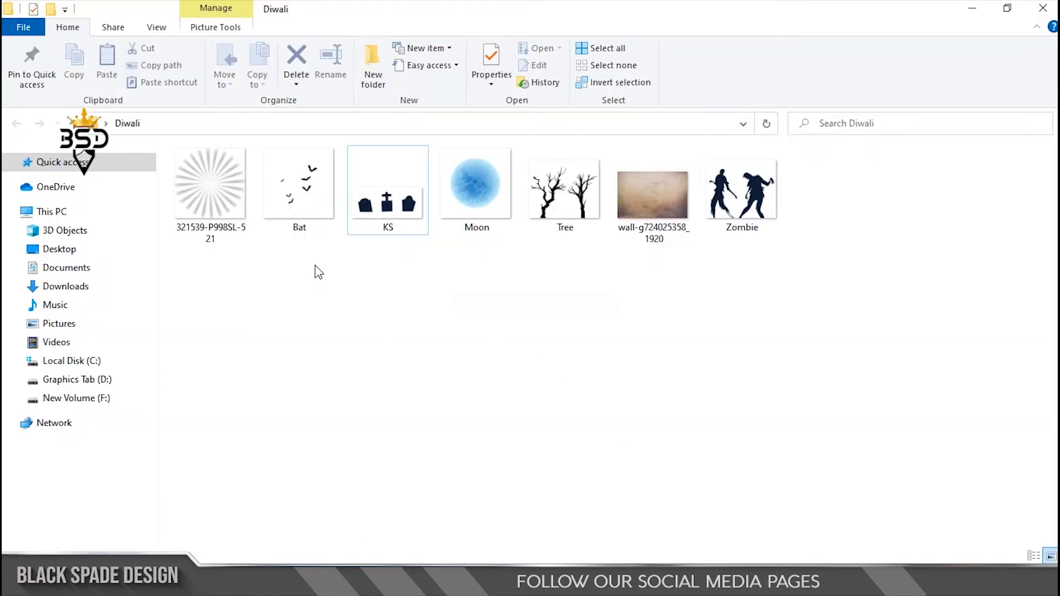
Step: Open Bat.png and lasso the three large bats on its right half onto their own layer with Layer Via Cut
{"action": "left_click_drag", "start_coordinate": [309, 229], "coordinate": [694, 61]}
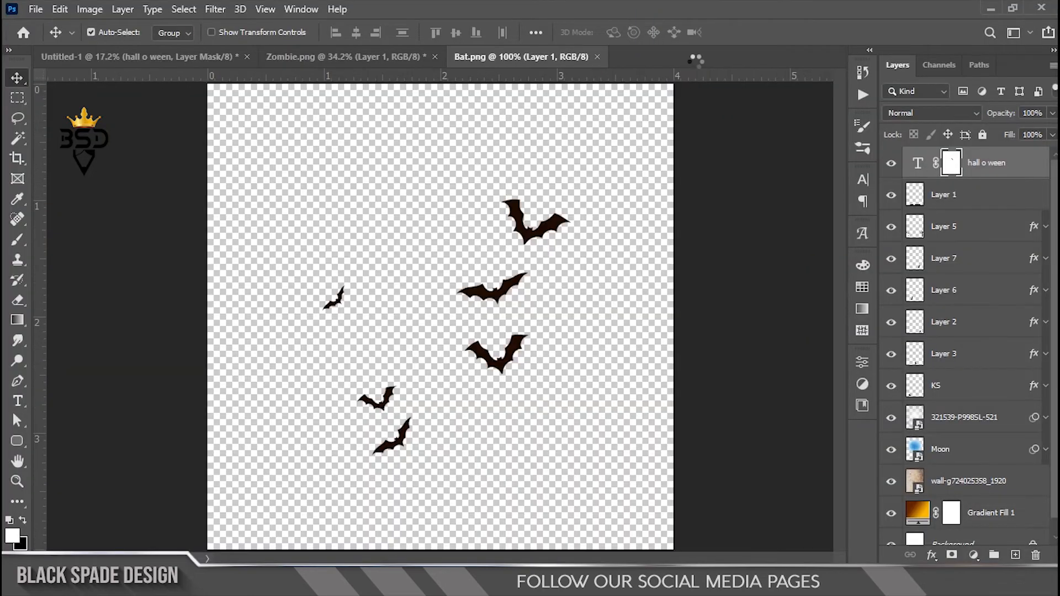
{"action": "left_click", "coordinate": [18, 118]}
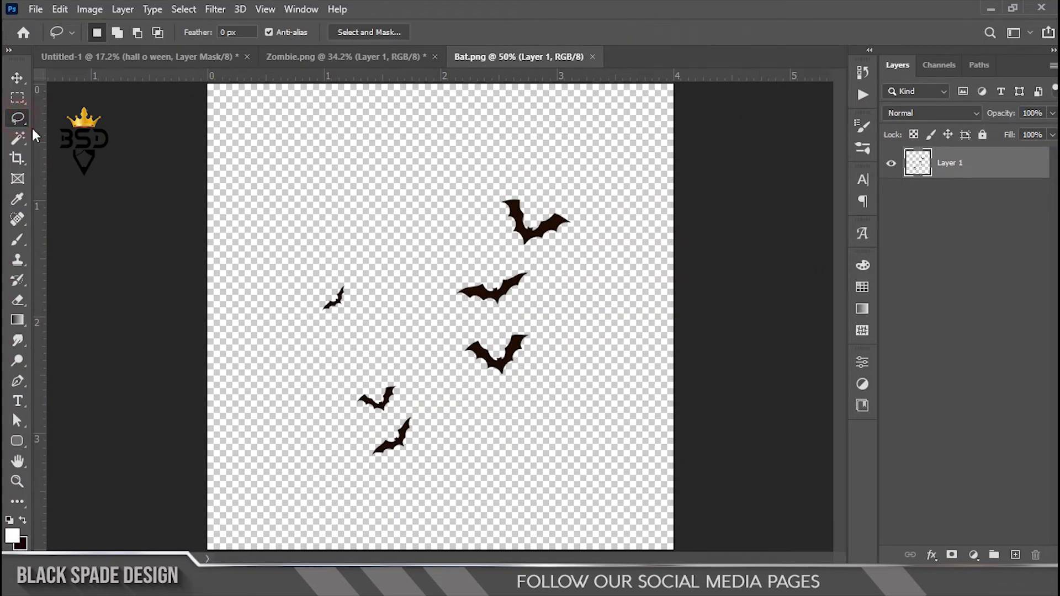
{"action": "left_click_drag", "start_coordinate": [570, 198], "coordinate": [572, 194]}
{"action": "right_click", "coordinate": [549, 227]}
{"action": "left_click", "coordinate": [605, 349]}
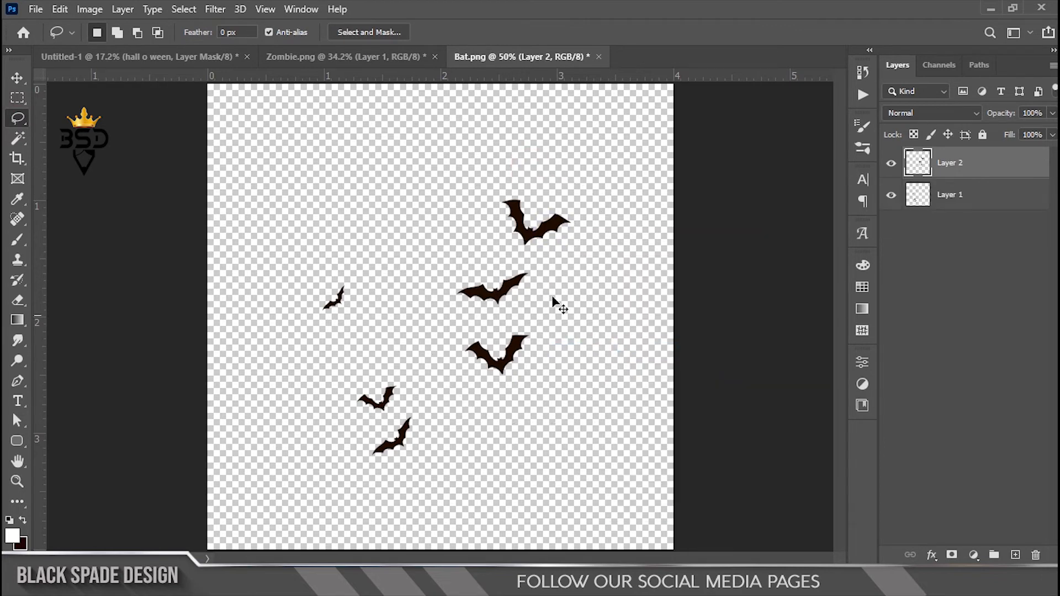
Step: Bring the three large bats into the poster beside the final L of HALL and set their blend mode to Overlay
{"action": "key", "text": "v"}
{"action": "left_click_drag", "start_coordinate": [552, 232], "coordinate": [528, 222]}
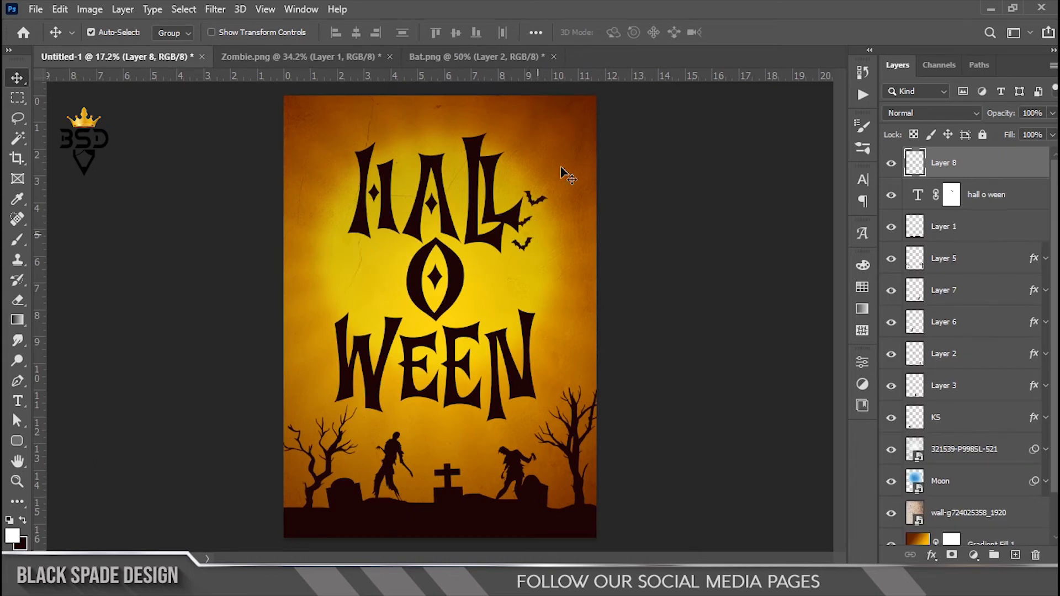
{"action": "left_click", "coordinate": [906, 111]}
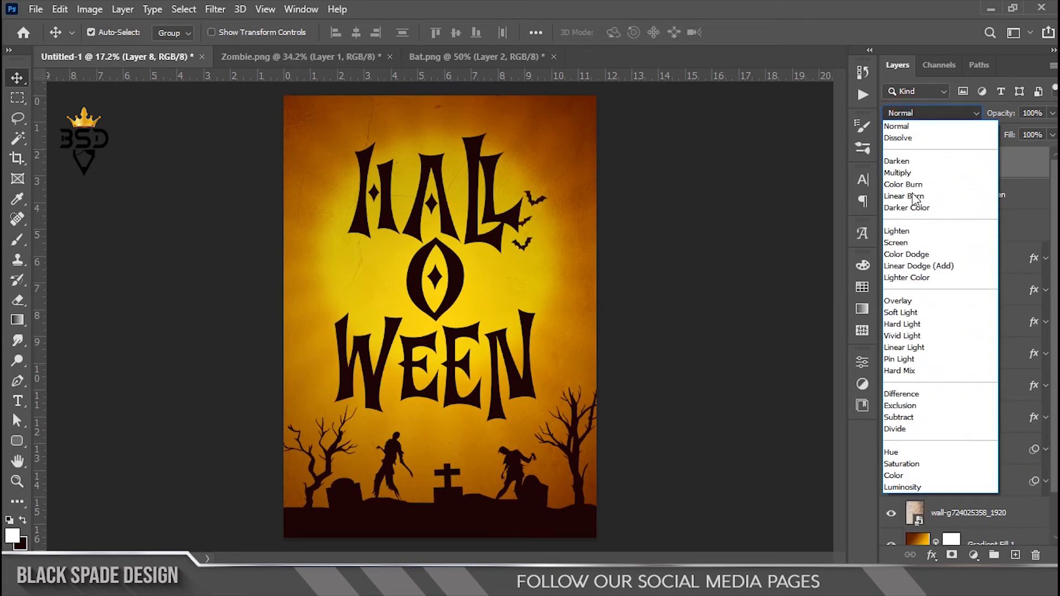
{"action": "left_click", "coordinate": [910, 299]}
Step: Enlarge the three large bats with Free Transform and position them in the orange area to the right of HALL
{"action": "key", "text": "ctrl+t"}
{"action": "left_click_drag", "start_coordinate": [547, 190], "coordinate": [554, 181]}
{"action": "left_click_drag", "start_coordinate": [527, 226], "coordinate": [548, 186]}
{"action": "scroll", "coordinate": [547, 187], "scroll_direction": "up", "scroll_amount": 2}
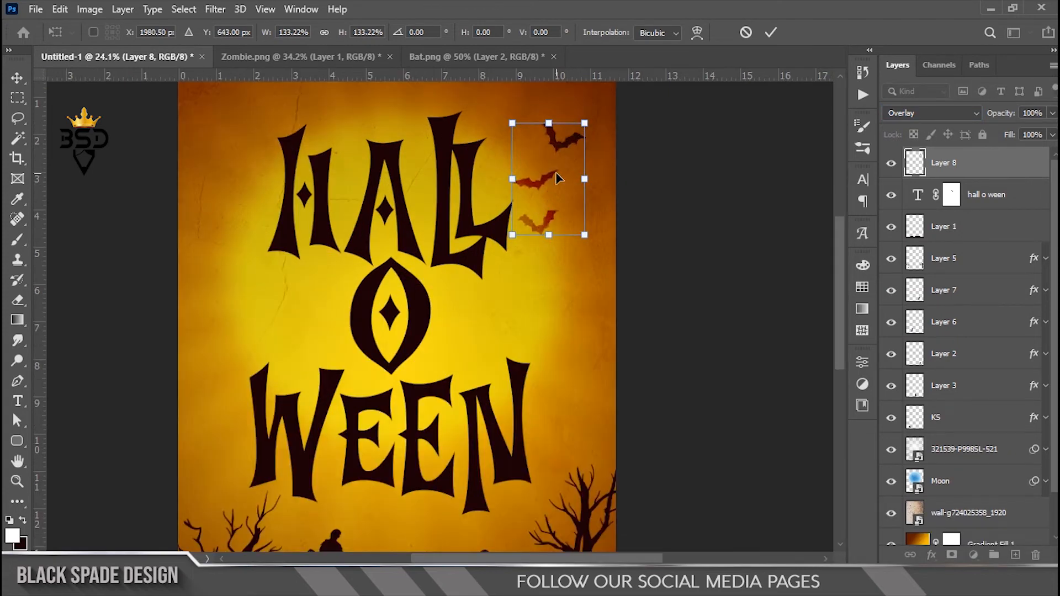
{"action": "scroll", "coordinate": [556, 176], "scroll_direction": "up", "scroll_amount": 1}
{"action": "left_click_drag", "start_coordinate": [556, 176], "coordinate": [503, 326]}
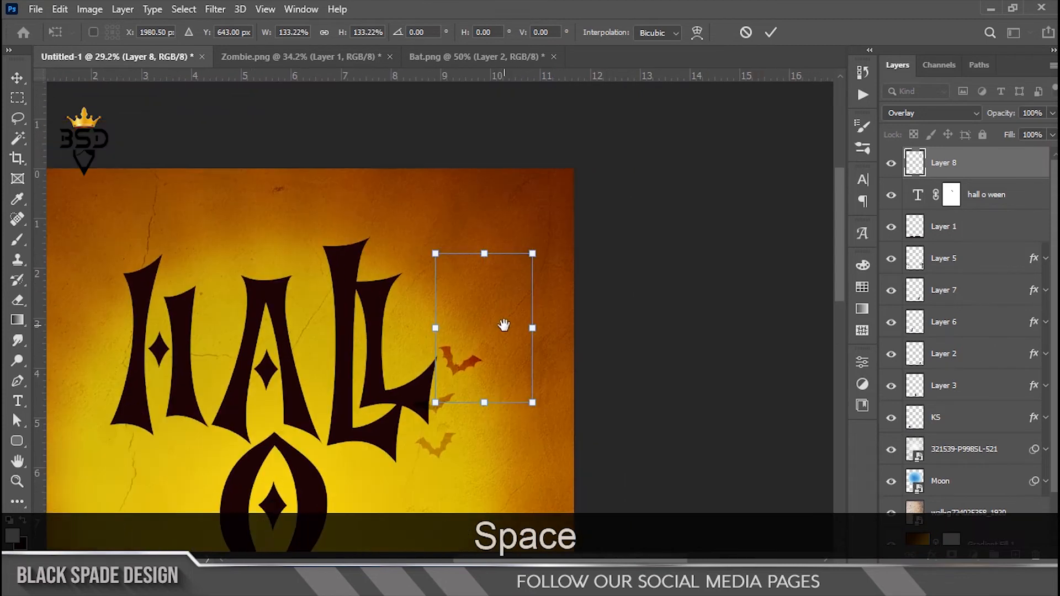
{"action": "left_click_drag", "start_coordinate": [531, 254], "coordinate": [518, 270]}
{"action": "left_click_drag", "start_coordinate": [486, 329], "coordinate": [483, 319]}
{"action": "key", "text": "Return"}
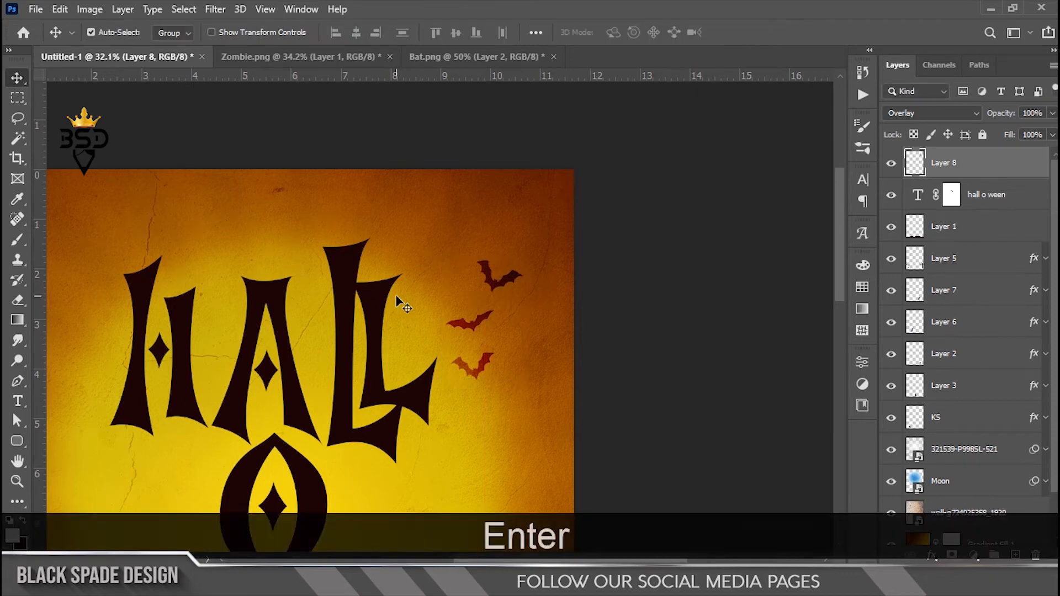
Step: Bring the three small bats from Layer 1 of Bat.png into the poster, to the left of the O
{"action": "scroll", "coordinate": [402, 303], "scroll_direction": "down", "scroll_amount": 7}
{"action": "scroll", "coordinate": [402, 279], "scroll_direction": "up", "scroll_amount": 3}
{"action": "left_click_drag", "start_coordinate": [396, 271], "coordinate": [409, 338]}
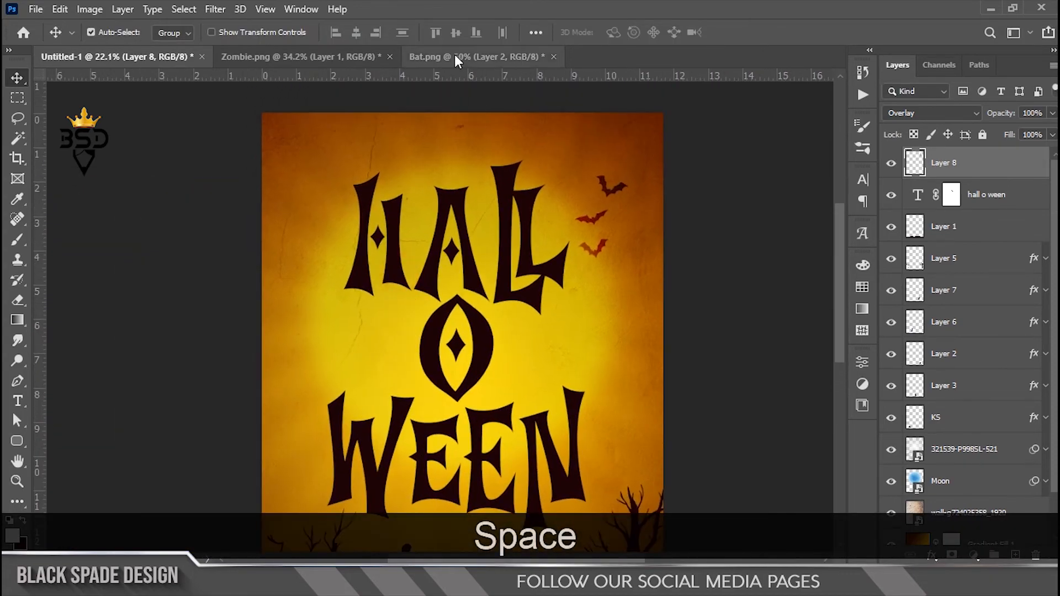
{"action": "left_click", "coordinate": [475, 56]}
{"action": "left_click", "coordinate": [923, 209]}
{"action": "left_click_drag", "start_coordinate": [414, 443], "coordinate": [346, 329]}
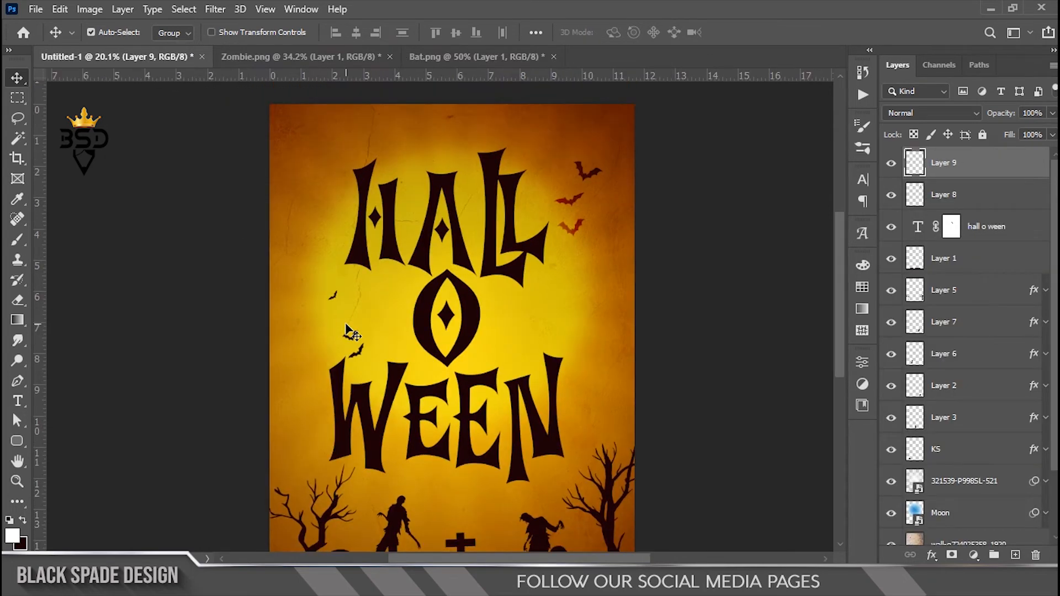
Step: Move the small bats further out above the W and set their blend mode to Overlay
{"action": "key", "text": "ctrl+t"}
{"action": "left_click_drag", "start_coordinate": [350, 328], "coordinate": [331, 300]}
{"action": "key", "text": "Return"}
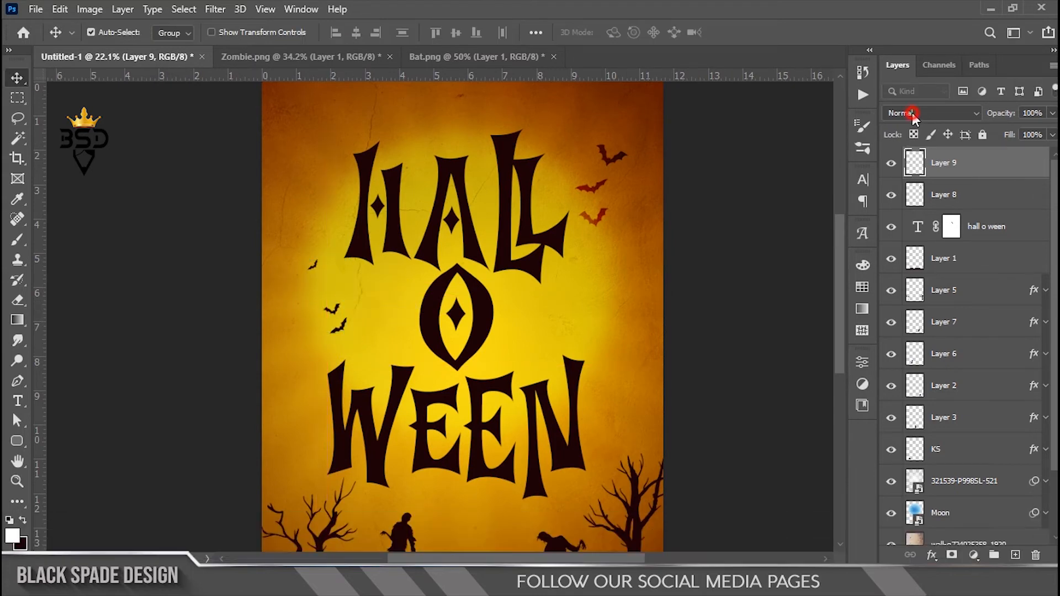
{"action": "left_click", "coordinate": [916, 112]}
{"action": "left_click", "coordinate": [898, 300]}
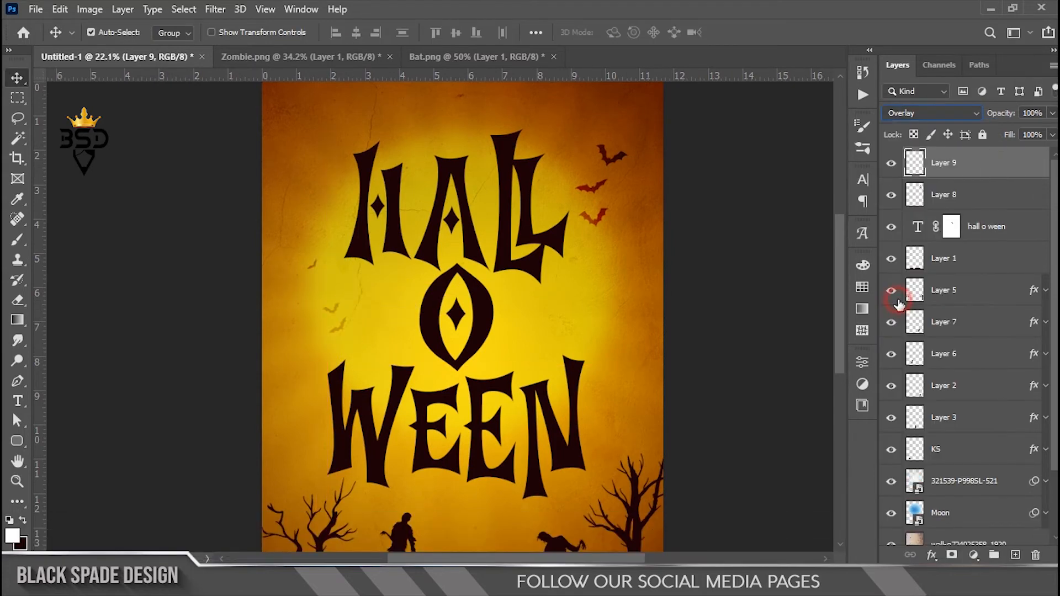
{"action": "left_click", "coordinate": [339, 318]}
Step: Examine the title, the faded small bats and the empty areas around the lettering for spots needing more bats
{"action": "scroll", "coordinate": [338, 318], "scroll_direction": "down", "scroll_amount": 3}
{"action": "scroll", "coordinate": [412, 300], "scroll_direction": "up", "scroll_amount": 1}
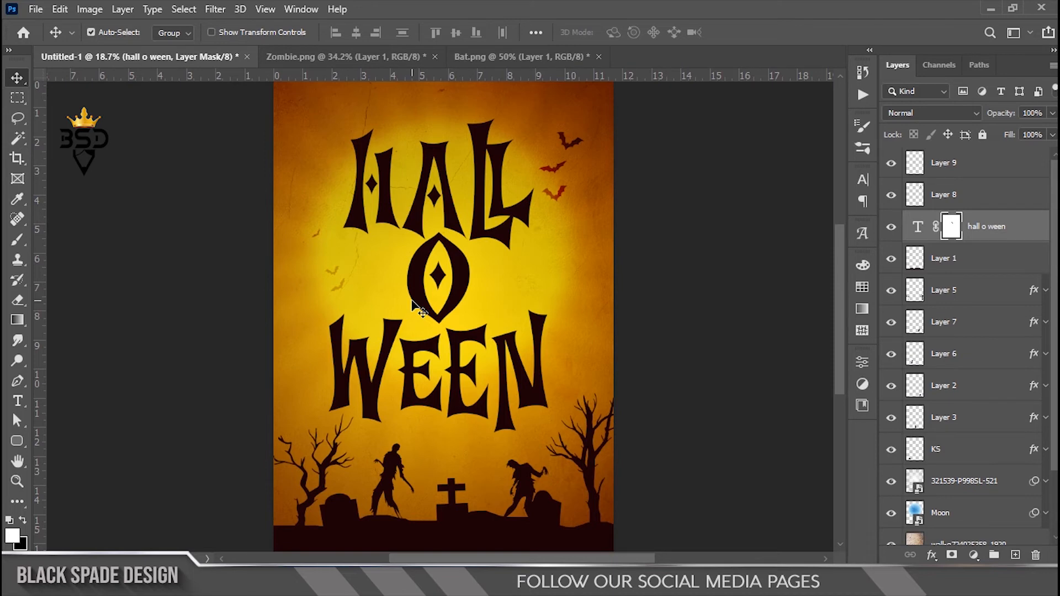
{"action": "scroll", "coordinate": [362, 271], "scroll_direction": "up", "scroll_amount": 4}
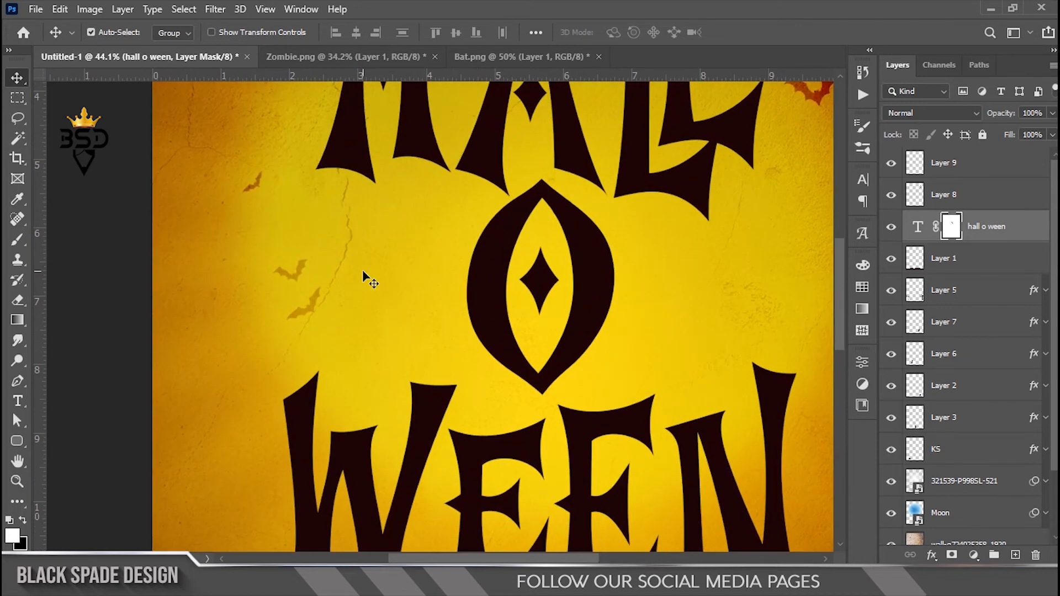
{"action": "scroll", "coordinate": [359, 284], "scroll_direction": "down", "scroll_amount": 1}
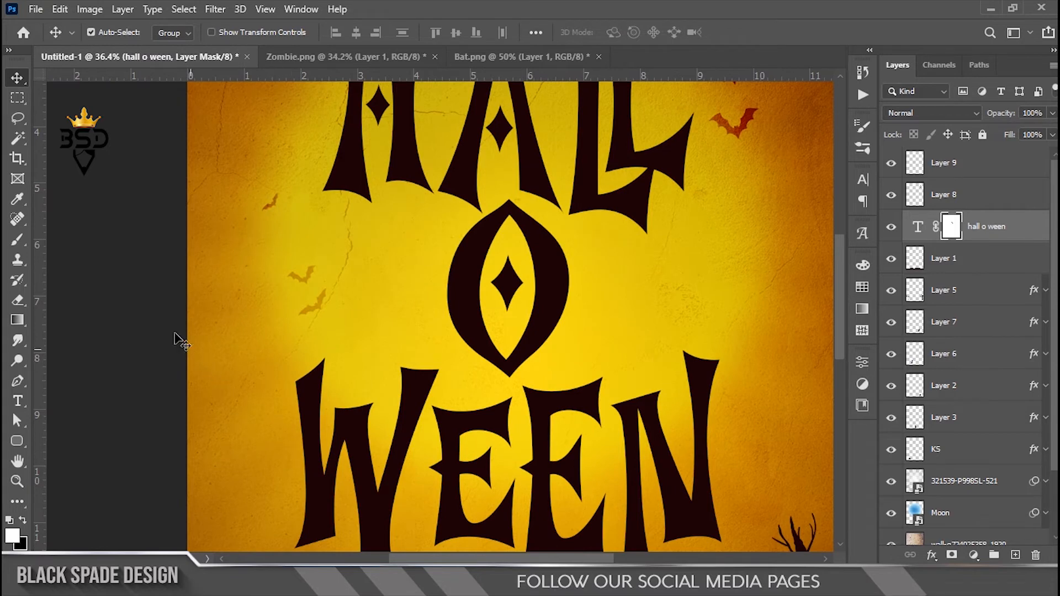
{"action": "scroll", "coordinate": [198, 383], "scroll_direction": "down", "scroll_amount": 1}
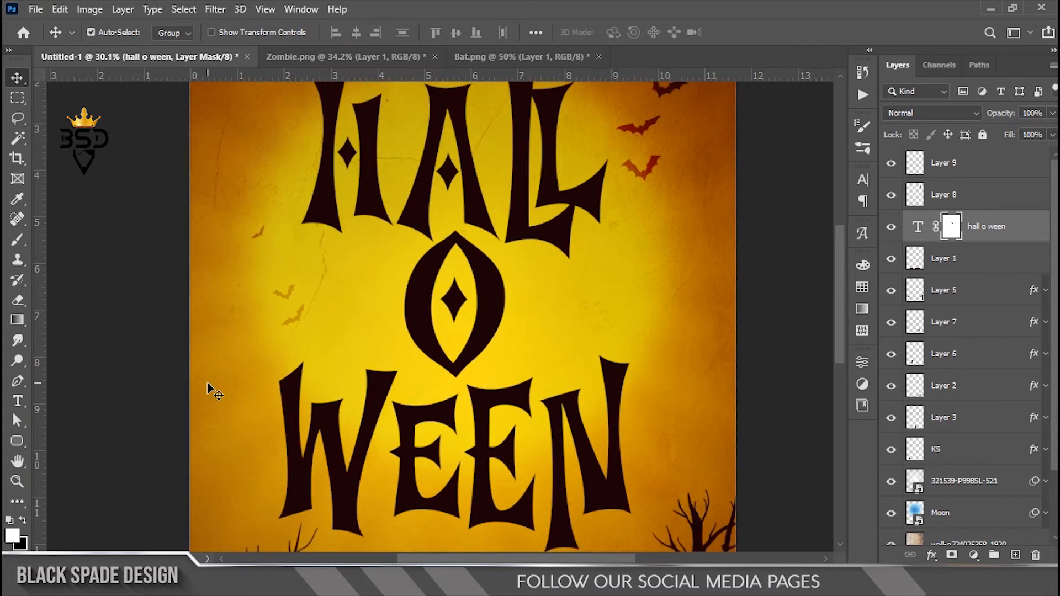
{"action": "scroll", "coordinate": [259, 322], "scroll_direction": "down", "scroll_amount": 2}
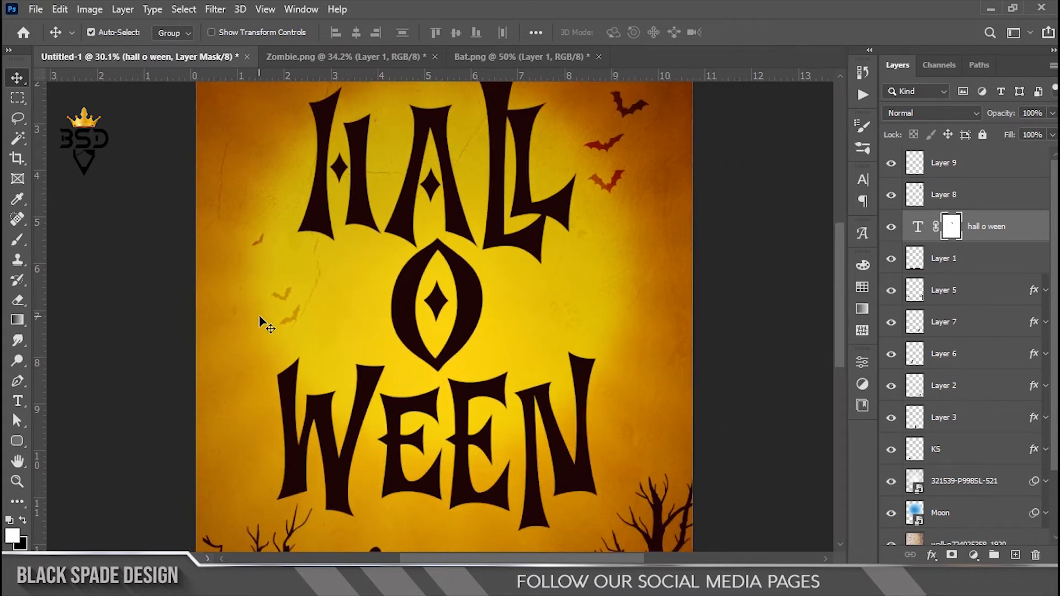
{"action": "scroll", "coordinate": [426, 403], "scroll_direction": "up", "scroll_amount": 2}
{"action": "key", "text": "space"}
{"action": "left_click_drag", "start_coordinate": [426, 499], "coordinate": [457, 453]}
{"action": "scroll", "coordinate": [508, 347], "scroll_direction": "up", "scroll_amount": 3}
{"action": "key", "text": "space"}
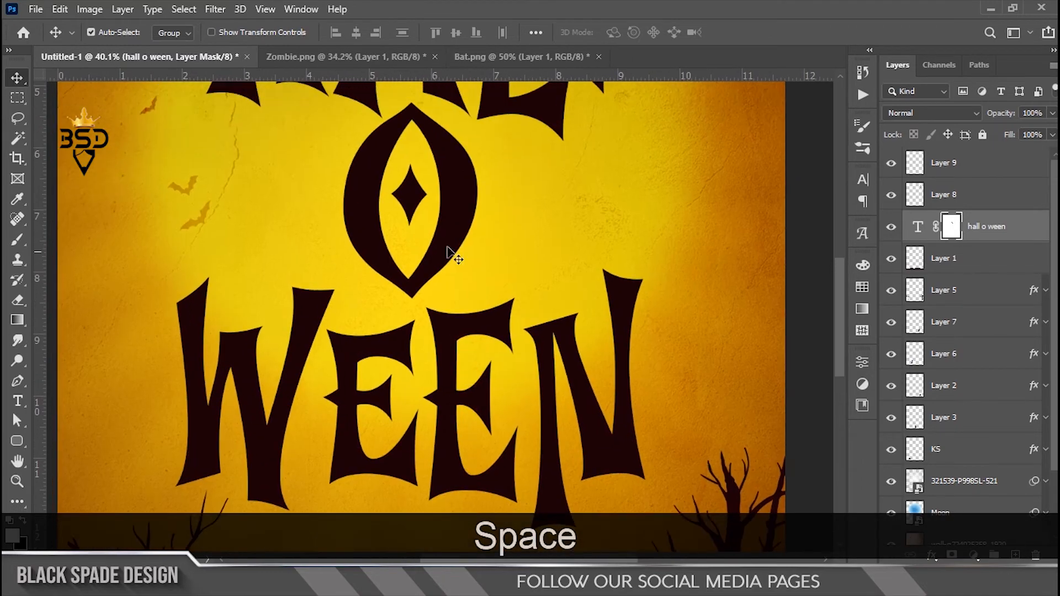
Step: Lasso the uppermost of the large bats beside HALL and place it on a new layer of its own
{"action": "scroll", "coordinate": [479, 243], "scroll_direction": "down", "scroll_amount": 4}
{"action": "key", "text": "space"}
{"action": "left_click_drag", "start_coordinate": [571, 96], "coordinate": [466, 294]}
{"action": "scroll", "coordinate": [554, 252], "scroll_direction": "up", "scroll_amount": 5}
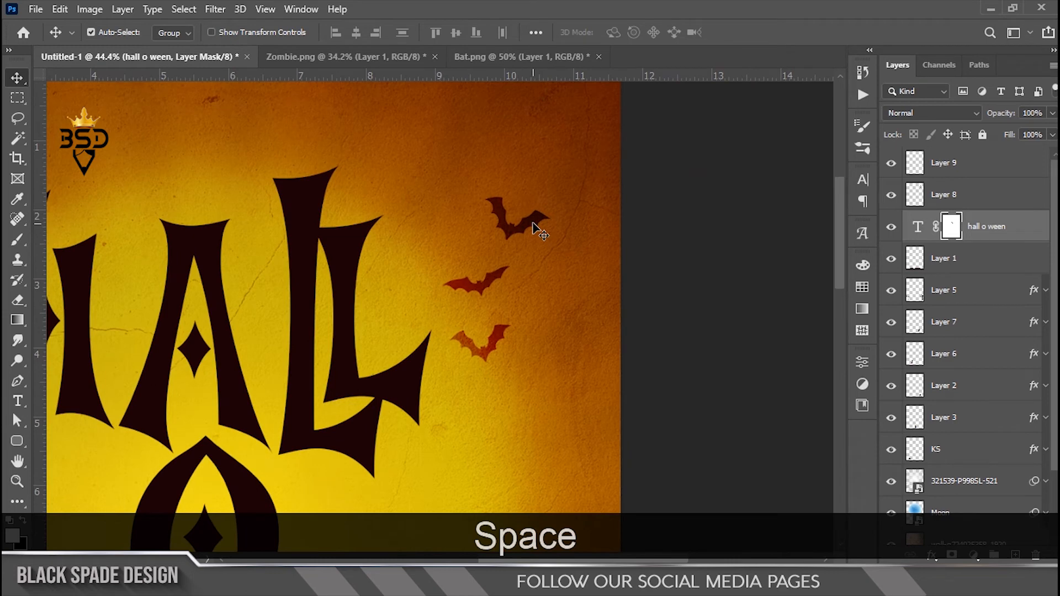
{"action": "right_click", "coordinate": [533, 226]}
{"action": "left_click", "coordinate": [557, 232]}
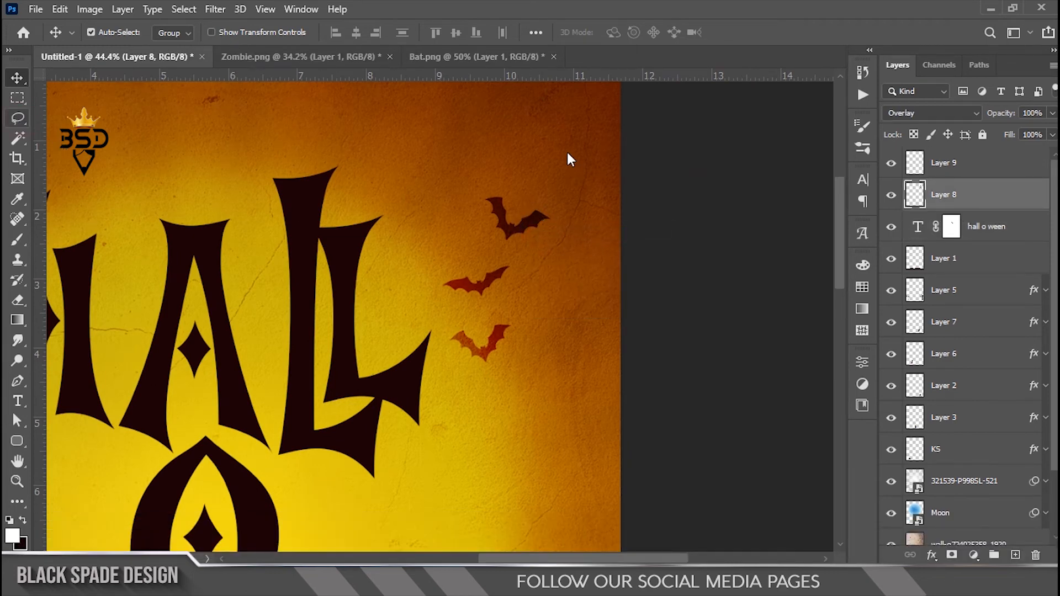
{"action": "key", "text": "l"}
{"action": "scroll", "coordinate": [577, 111], "scroll_direction": "up", "scroll_amount": 2}
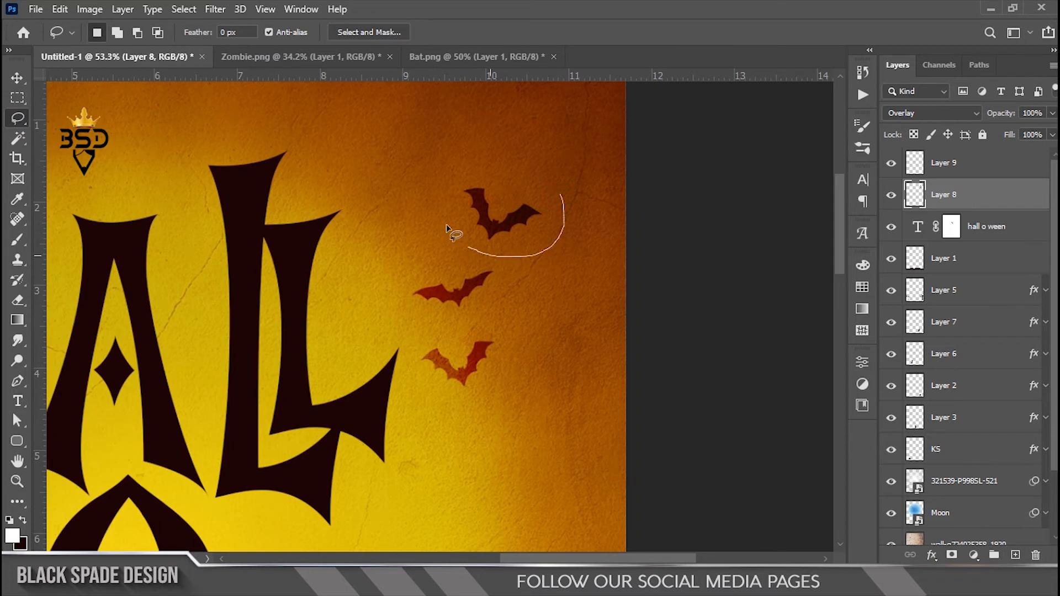
{"action": "right_click", "coordinate": [500, 192]}
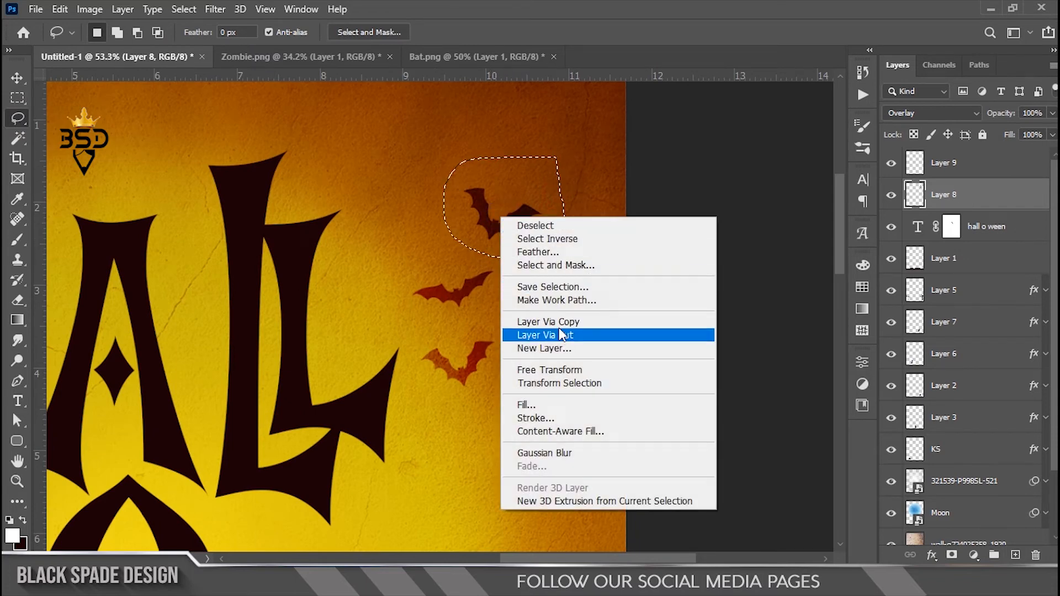
{"action": "left_click", "coordinate": [559, 332]}
Step: Shrink the separated bat with Free Transform and move it down between the right gravestone and the right tree
{"action": "key", "text": "v"}
{"action": "scroll", "coordinate": [504, 225], "scroll_direction": "down", "scroll_amount": 2}
{"action": "mouse_move", "coordinate": [534, 231]}
{"action": "left_mouse_down"}
{"action": "mouse_move", "coordinate": [523, 232]}
{"action": "mouse_move", "coordinate": [521, 173]}
{"action": "mouse_move", "coordinate": [505, 537]}
{"action": "left_mouse_up"}
{"action": "key", "text": "ctrl+t"}
{"action": "scroll", "coordinate": [521, 227], "scroll_direction": "down", "scroll_amount": 4}
{"action": "scroll", "coordinate": [521, 165], "scroll_direction": "up", "scroll_amount": 3}
{"action": "key", "text": "space"}
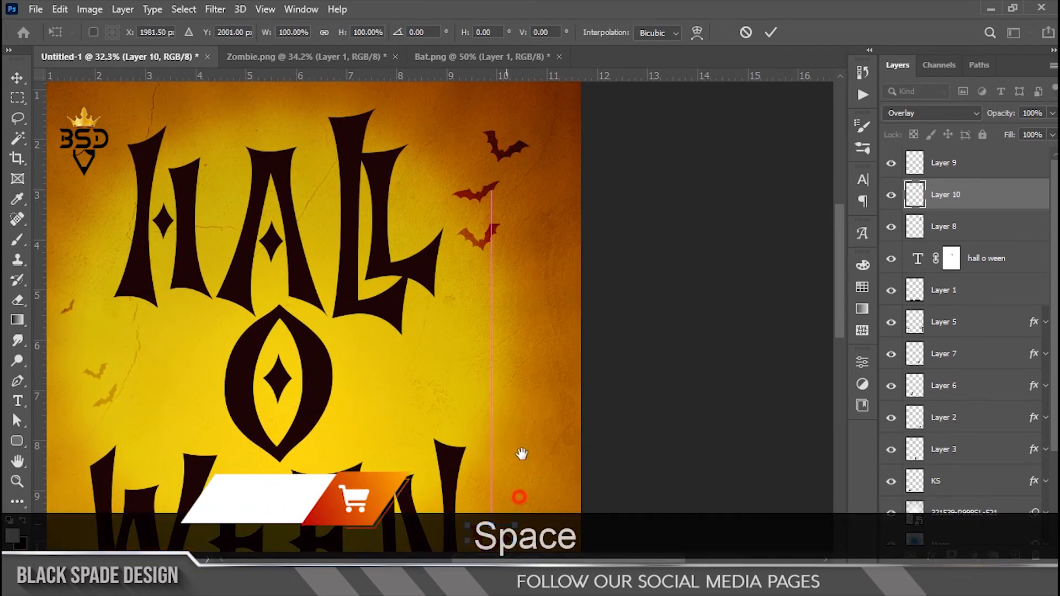
{"action": "left_click_drag", "start_coordinate": [512, 406], "coordinate": [508, 428]}
{"action": "left_click_drag", "start_coordinate": [493, 183], "coordinate": [499, 369]}
{"action": "key", "text": "Return"}
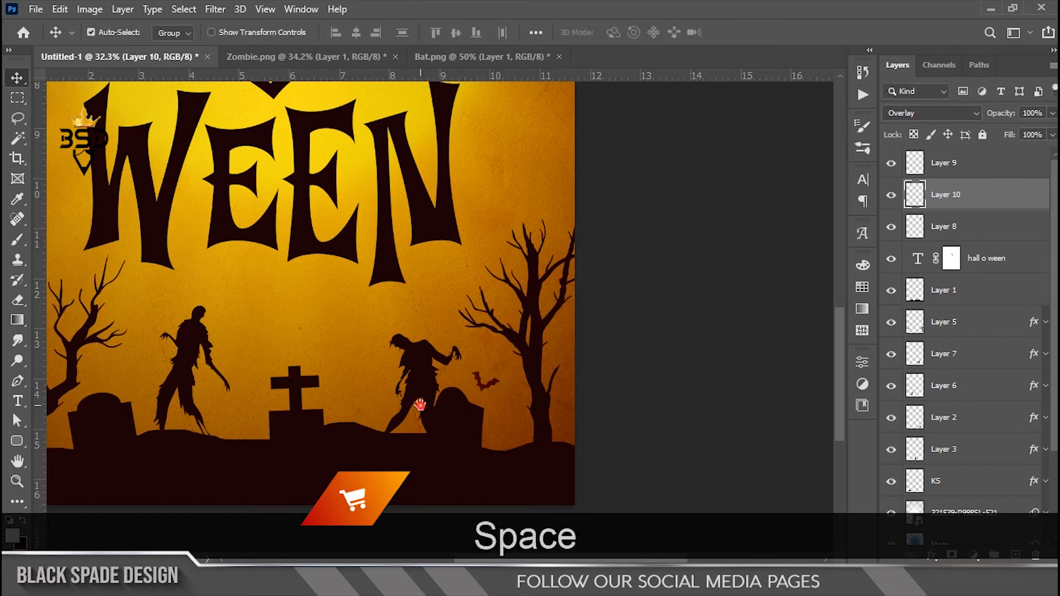
Step: Duplicate the small lower bat, place the copy above the left tree, rotate it -44.54° and scale it to 85.75%
{"action": "left_click_drag", "start_coordinate": [426, 394], "coordinate": [539, 383]}
{"action": "key", "text": "ctrl+j"}
{"action": "key", "text": "ctrl+t"}
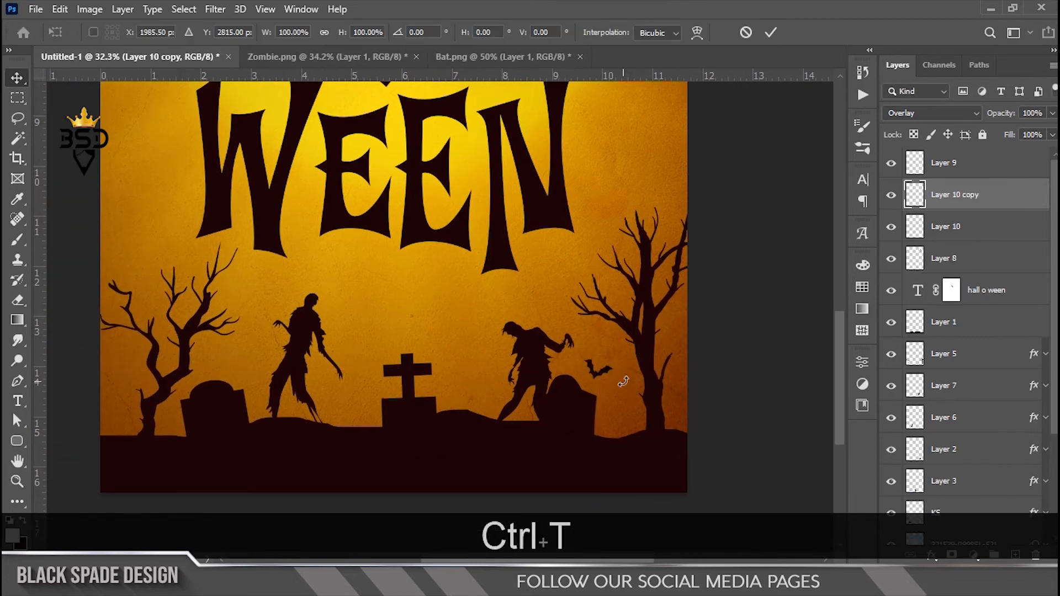
{"action": "left_click_drag", "start_coordinate": [599, 368], "coordinate": [211, 221]}
{"action": "scroll", "coordinate": [153, 266], "scroll_direction": "up", "scroll_amount": 8}
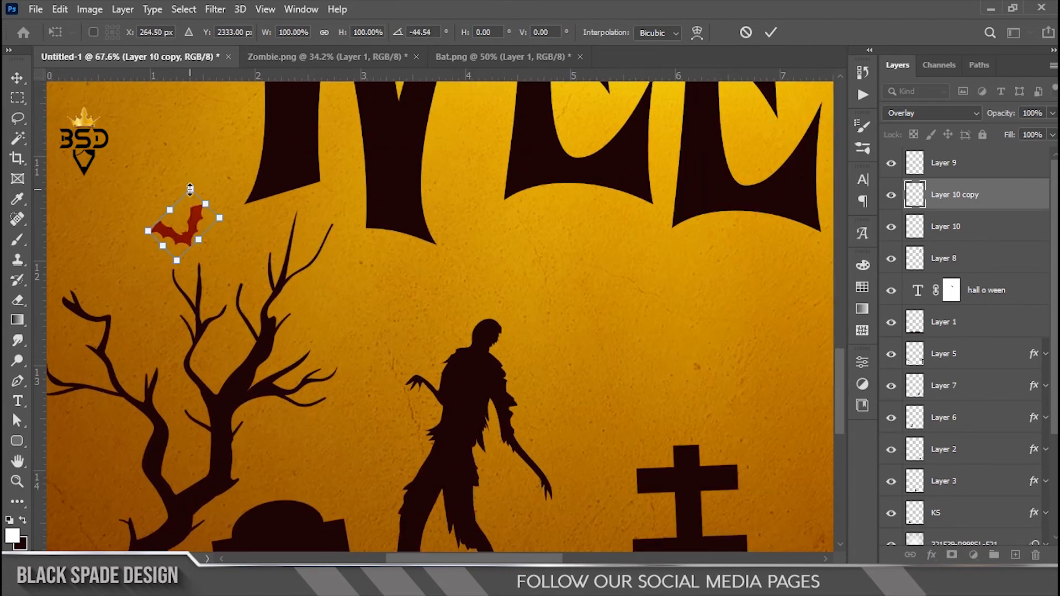
{"action": "left_click_drag", "start_coordinate": [190, 189], "coordinate": [183, 192]}
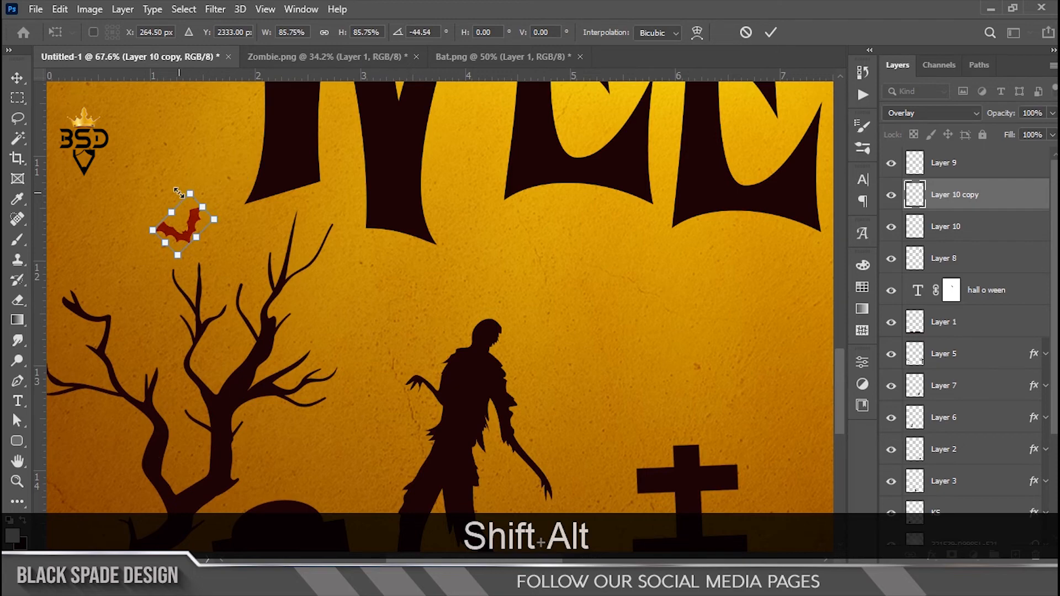
{"action": "key", "text": "Return"}
{"action": "scroll", "coordinate": [320, 298], "scroll_direction": "down", "scroll_amount": 10}
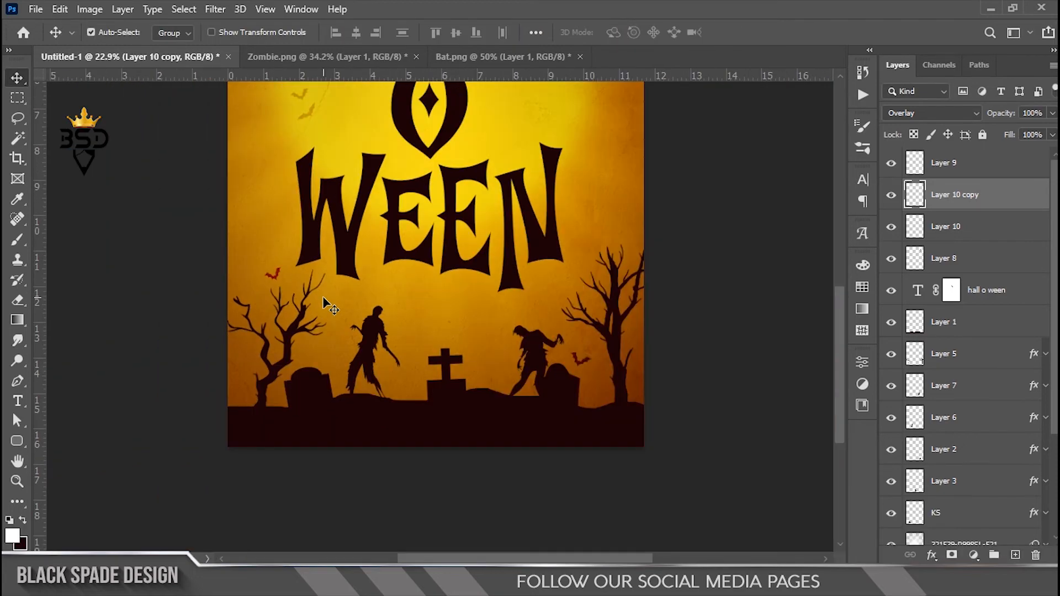
Step: Start a text layer above Layer 9, between the two zombies above the cross, with the size set to 28 pt
{"action": "scroll", "coordinate": [323, 295], "scroll_direction": "down", "scroll_amount": 3}
{"action": "scroll", "coordinate": [469, 296], "scroll_direction": "down", "scroll_amount": 1}
{"action": "scroll", "coordinate": [471, 331], "scroll_direction": "up", "scroll_amount": 2}
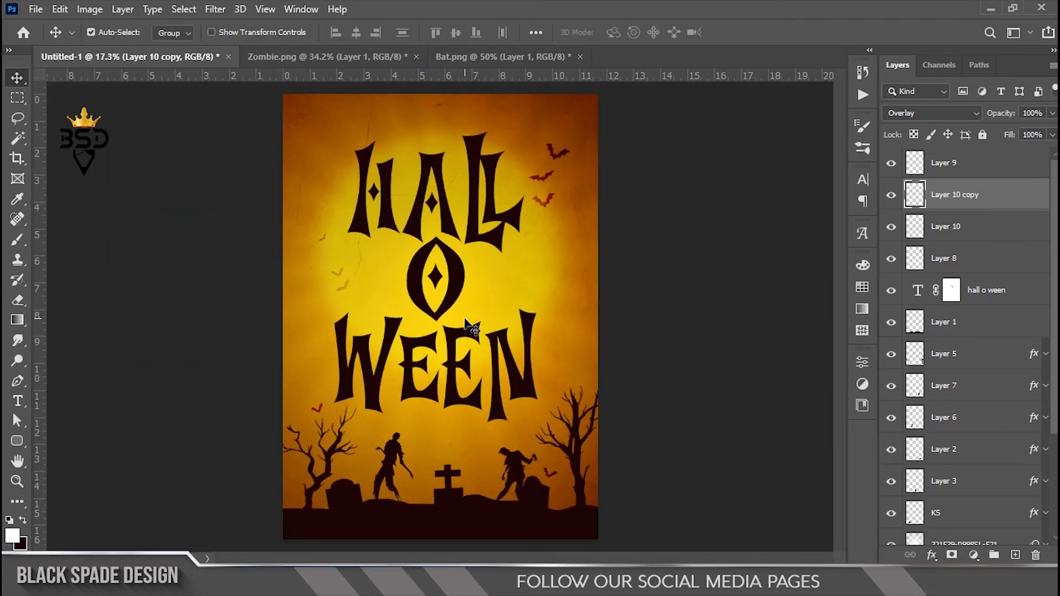
{"action": "scroll", "coordinate": [466, 324], "scroll_direction": "up", "scroll_amount": 4}
{"action": "key", "text": "space"}
{"action": "left_click_drag", "start_coordinate": [448, 420], "coordinate": [482, 298]}
{"action": "scroll", "coordinate": [453, 390], "scroll_direction": "up", "scroll_amount": 6}
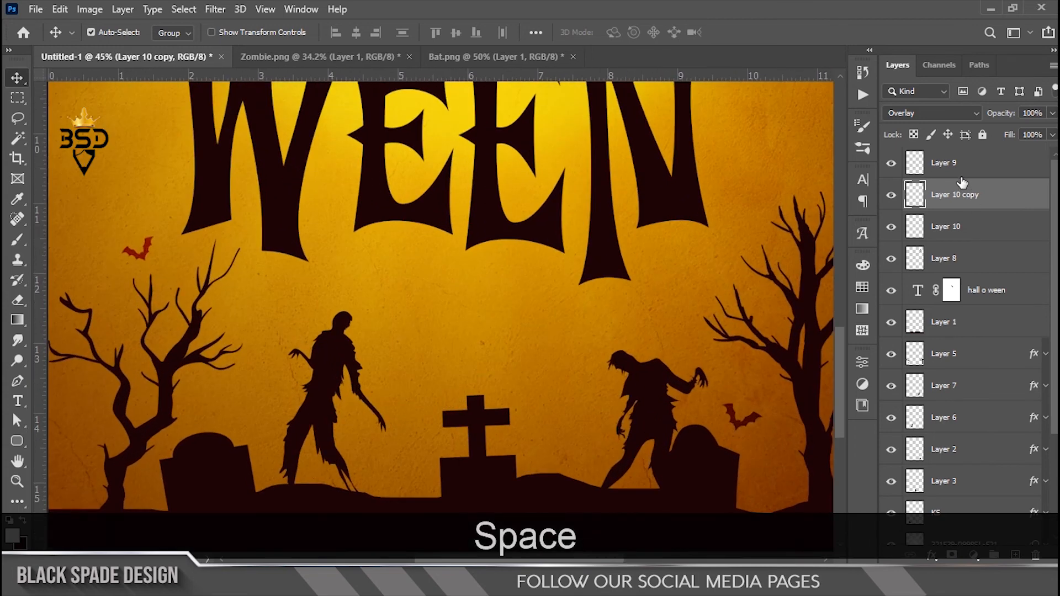
{"action": "left_click", "coordinate": [960, 175]}
{"action": "scroll", "coordinate": [566, 303], "scroll_direction": "up", "scroll_amount": 1}
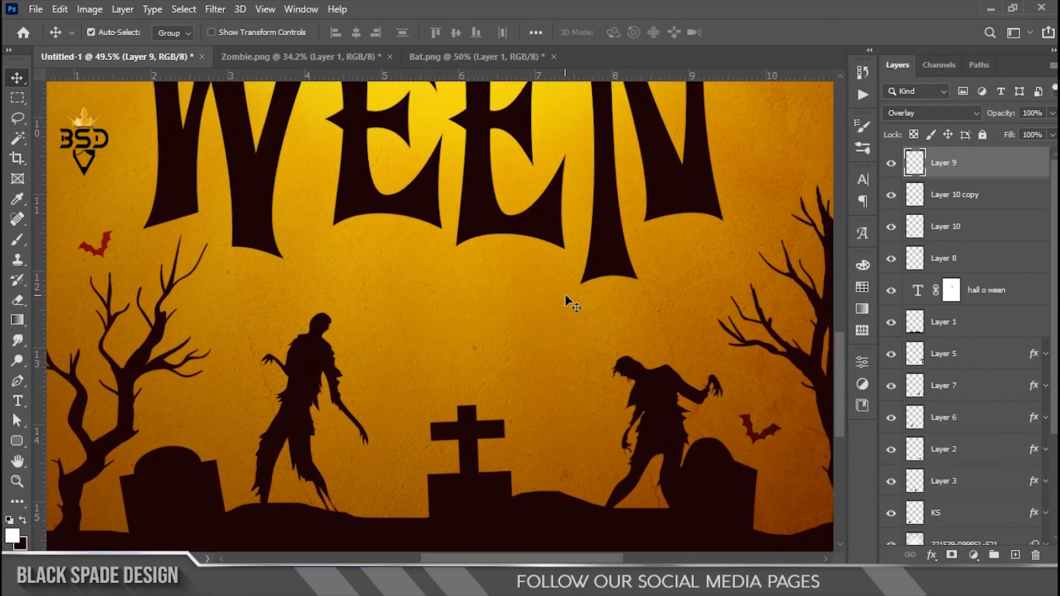
{"action": "scroll", "coordinate": [452, 335], "scroll_direction": "up", "scroll_amount": 1}
{"action": "key", "text": "t"}
{"action": "left_click", "coordinate": [425, 354]}
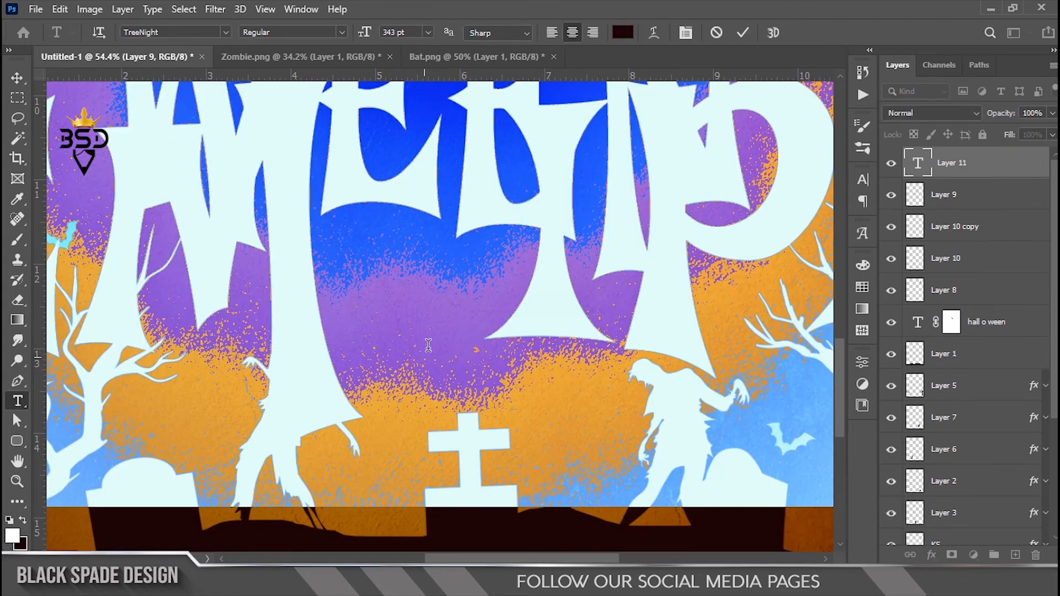
{"action": "left_click_drag", "start_coordinate": [325, 40], "coordinate": [117, 88]}
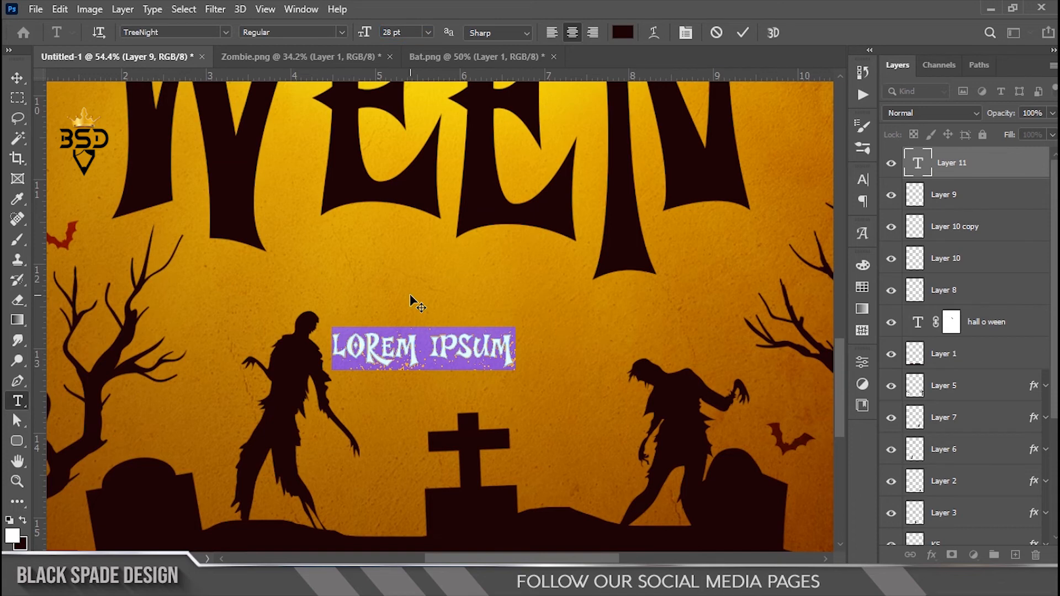
{"action": "type", "text": "NIGHT PARTY @10PM OCT"}
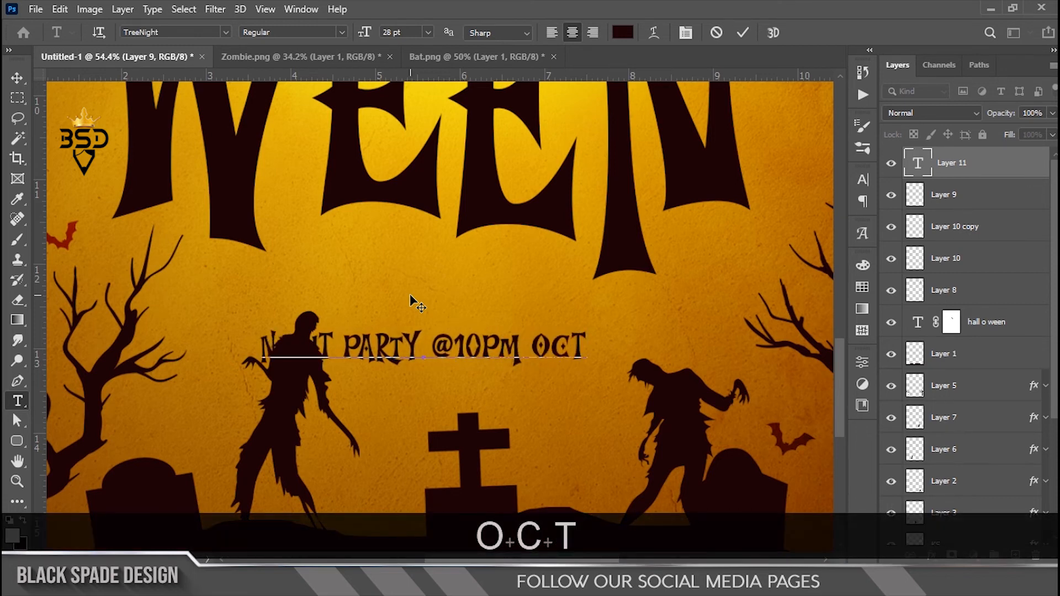
{"action": "type", "text": "OBER"}
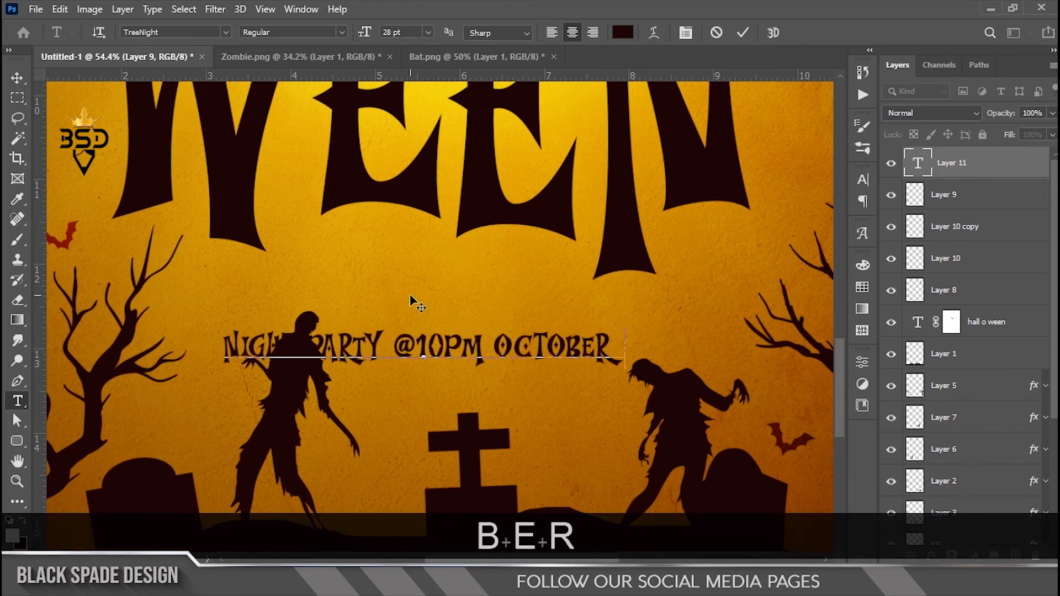
{"action": "type", "text": "  31"}
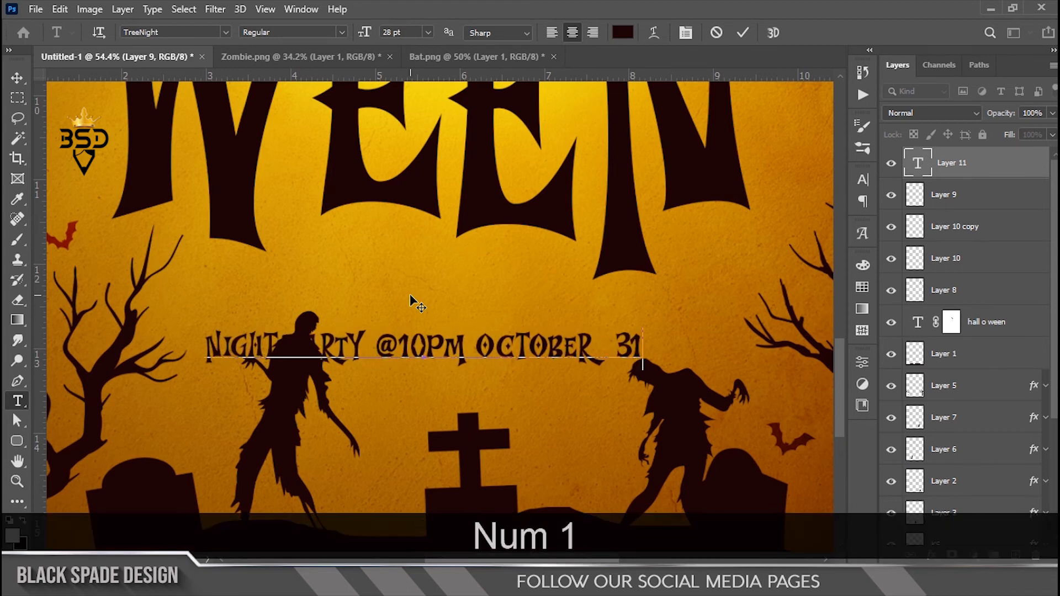
Step: Add a row of five dots on its own line above the event text and commit the text layer
{"action": "key", "text": "ctrl+a"}
{"action": "key", "text": "Return"}
{"action": "key", "text": "Up"}
{"action": "type", "text": "....."}
{"action": "key", "text": "ctrl+a"}
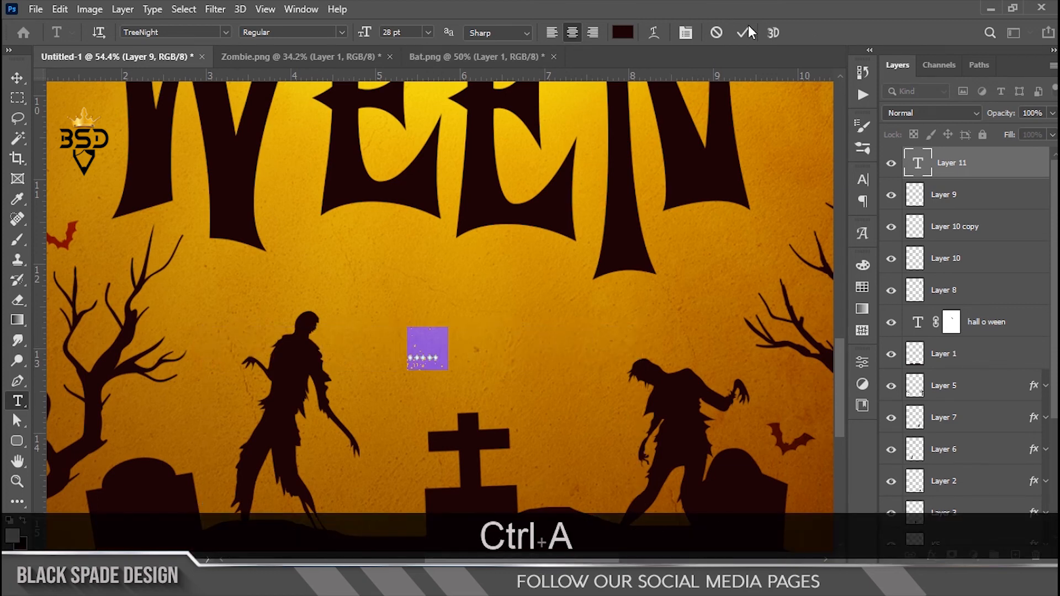
{"action": "left_click", "coordinate": [685, 33]}
{"action": "left_click", "coordinate": [837, 221]}
{"action": "left_click", "coordinate": [827, 234]}
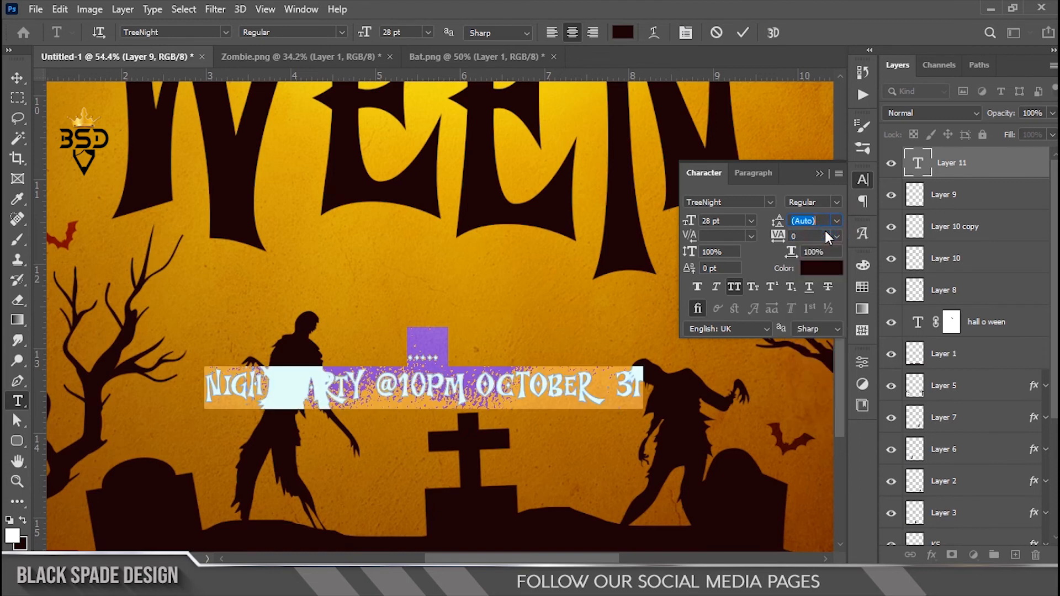
{"action": "left_click", "coordinate": [741, 33]}
Step: Scale the event text down to 18.57 pt and position it just beneath the word WEEN, above the zombies
{"action": "key", "text": "v"}
{"action": "left_click_drag", "start_coordinate": [523, 373], "coordinate": [528, 326]}
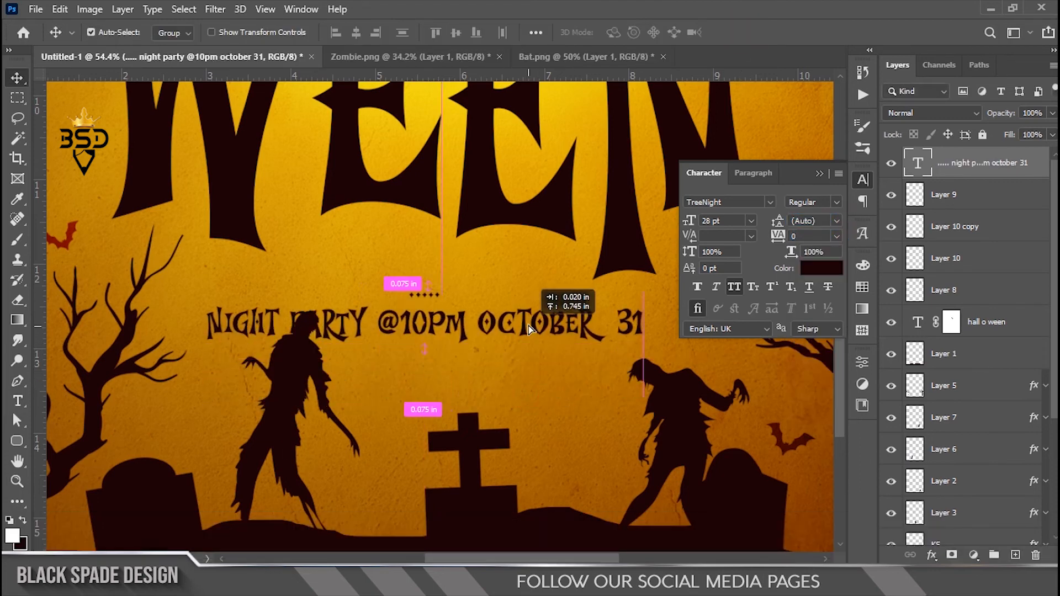
{"action": "key", "text": "ctrl+t"}
{"action": "left_click_drag", "start_coordinate": [643, 259], "coordinate": [570, 274]}
{"action": "left_click_drag", "start_coordinate": [523, 313], "coordinate": [541, 296]}
{"action": "key", "text": "Up"}
{"action": "key", "text": "Up"}
{"action": "key", "text": "Up"}
{"action": "key", "text": "Up"}
{"action": "key", "text": "Up"}
{"action": "key", "text": "Up"}
{"action": "key", "text": "Up"}
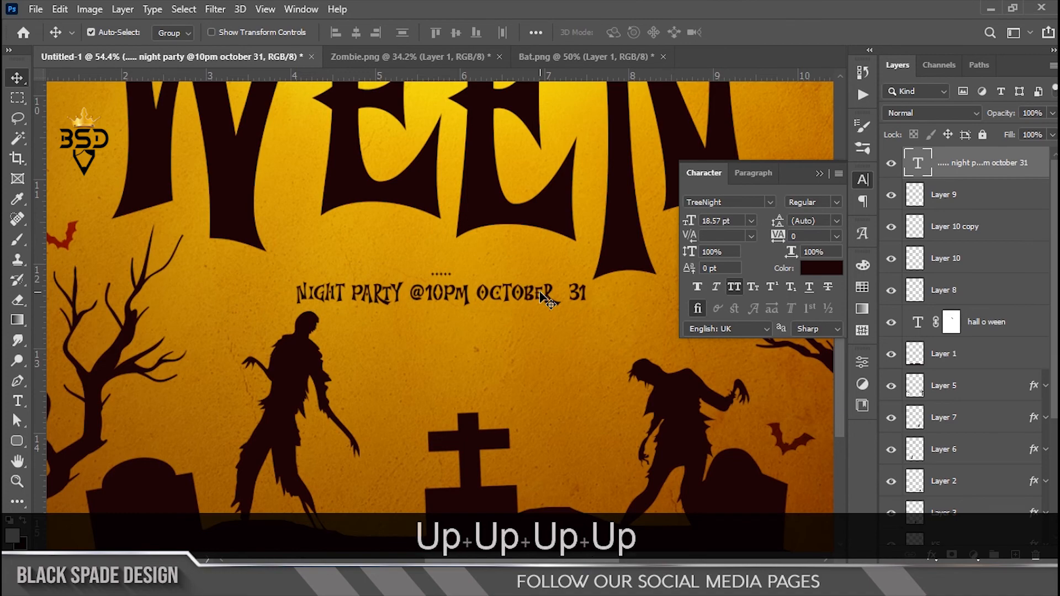
Step: Close the character settings and enlarge the event text slightly about its centre, to about 100.65%, with Free Transform
{"action": "scroll", "coordinate": [543, 301], "scroll_direction": "down", "scroll_amount": 3}
{"action": "scroll", "coordinate": [548, 303], "scroll_direction": "down", "scroll_amount": 3}
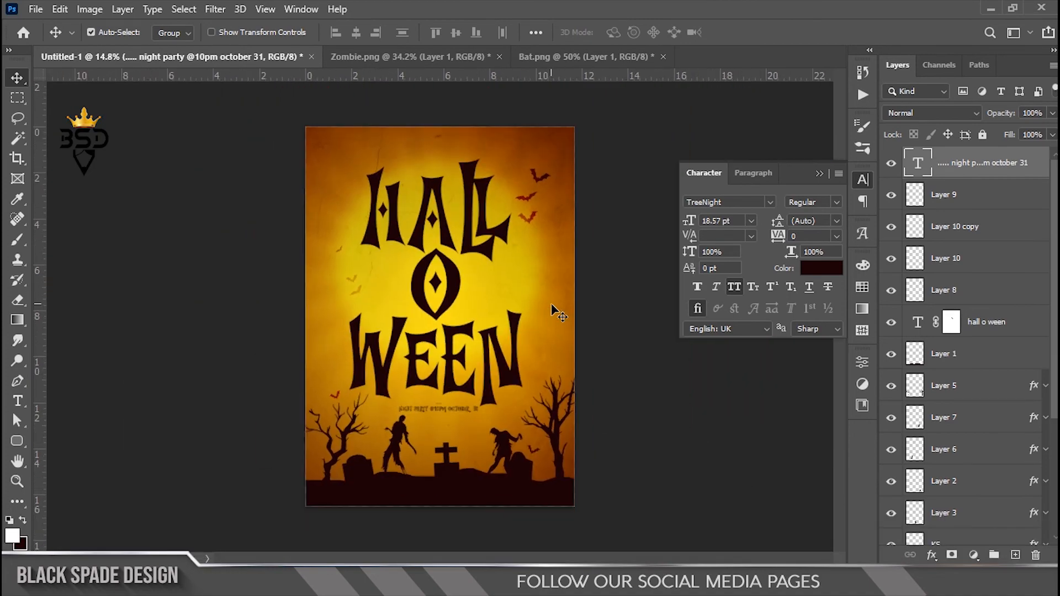
{"action": "scroll", "coordinate": [555, 309], "scroll_direction": "up", "scroll_amount": 2}
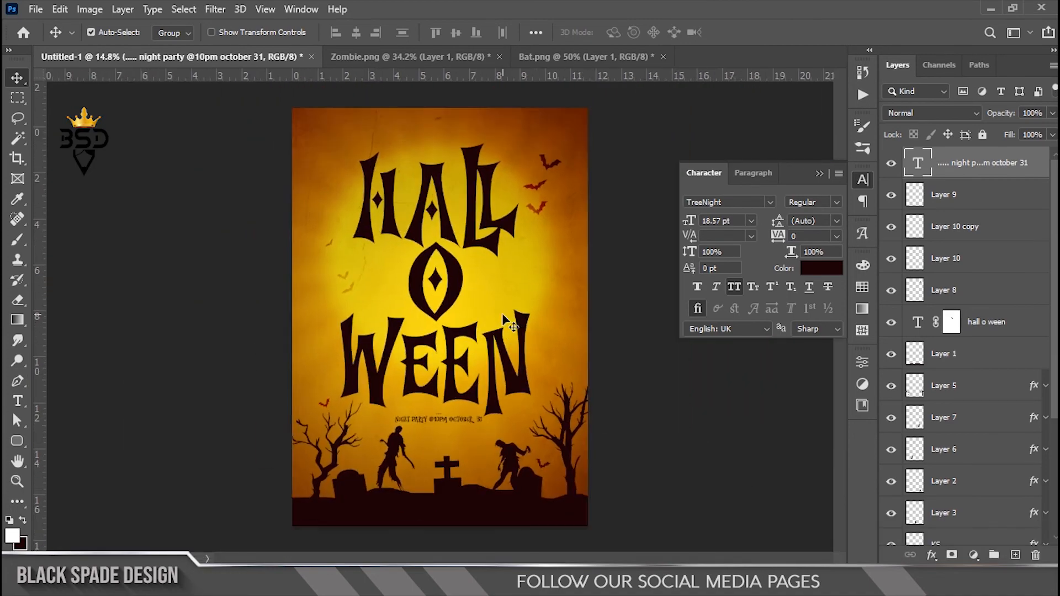
{"action": "left_click", "coordinate": [820, 174]}
{"action": "scroll", "coordinate": [558, 433], "scroll_direction": "up", "scroll_amount": 3}
{"action": "key", "text": "space"}
{"action": "left_click_drag", "start_coordinate": [482, 462], "coordinate": [506, 409]}
{"action": "scroll", "coordinate": [474, 402], "scroll_direction": "up", "scroll_amount": 5}
{"action": "key", "text": "space"}
{"action": "left_click", "coordinate": [494, 375], "text": "ctrl"}
{"action": "key", "text": "ctrl+t"}
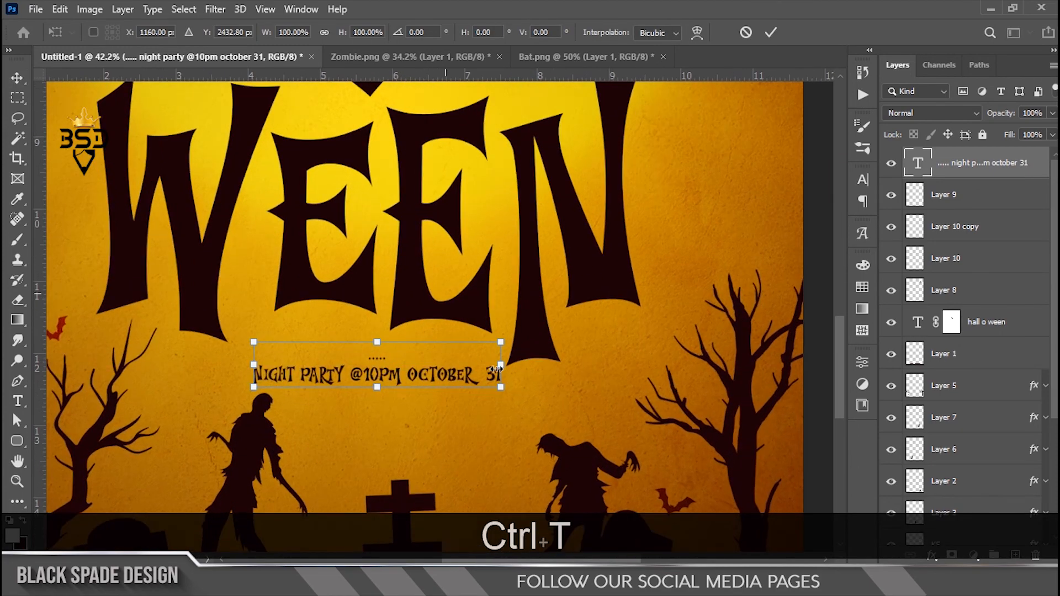
{"action": "left_click_drag", "start_coordinate": [501, 335], "coordinate": [502, 337]}
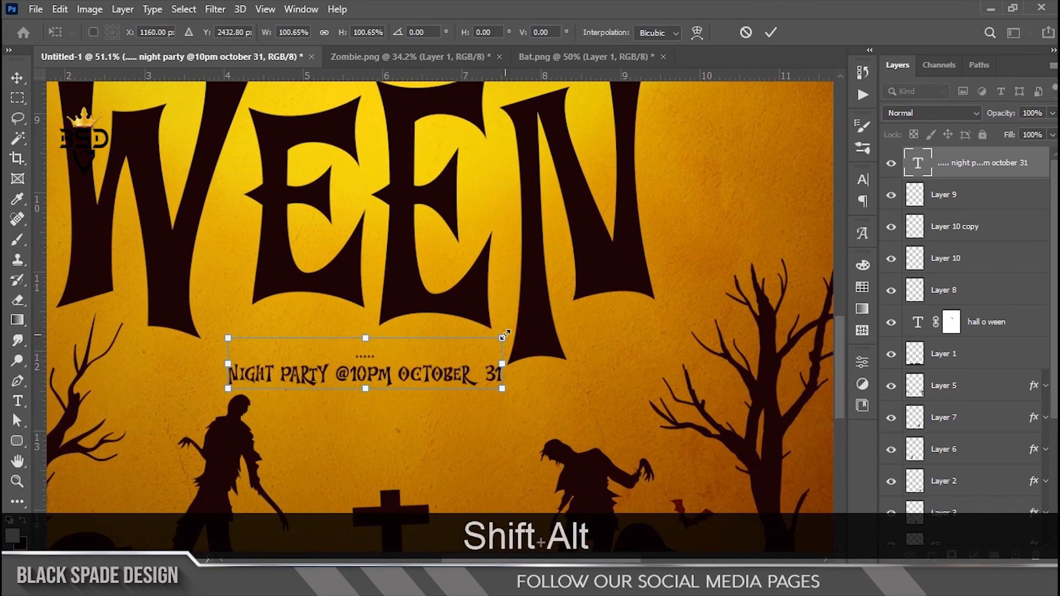
{"action": "key", "text": "Return"}
Step: Add a new layer above the event text, fill it with the dark background colour and set its Fill to 0%
{"action": "scroll", "coordinate": [374, 347], "scroll_direction": "down", "scroll_amount": 12}
{"action": "left_click_drag", "start_coordinate": [1054, 276], "coordinate": [1055, 392]}
{"action": "scroll", "coordinate": [1018, 226], "scroll_direction": "up", "scroll_amount": 5}
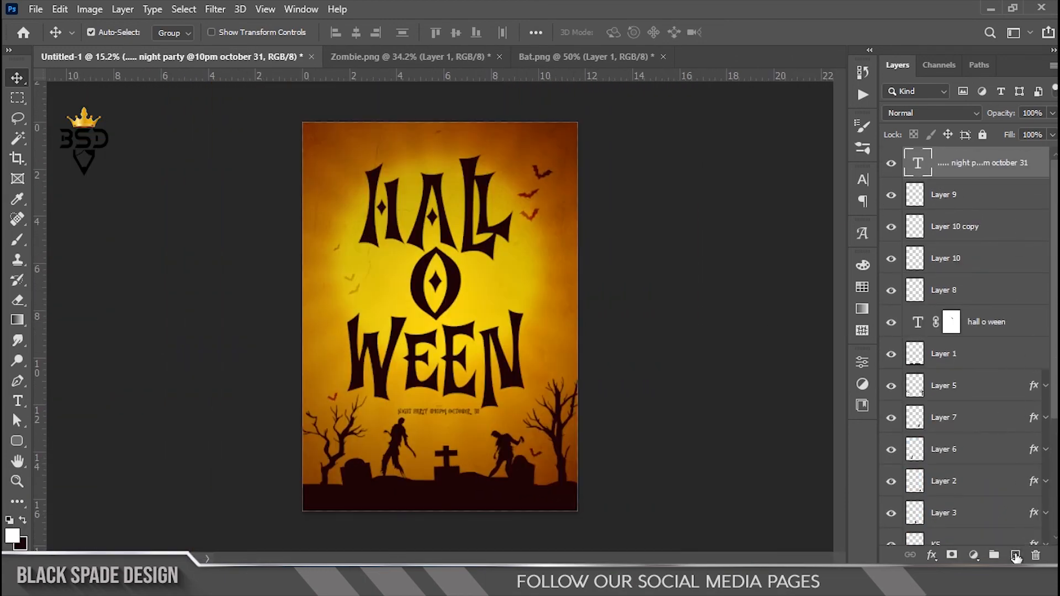
{"action": "left_click", "coordinate": [1016, 554]}
{"action": "key", "text": "ctrl+BackSpace"}
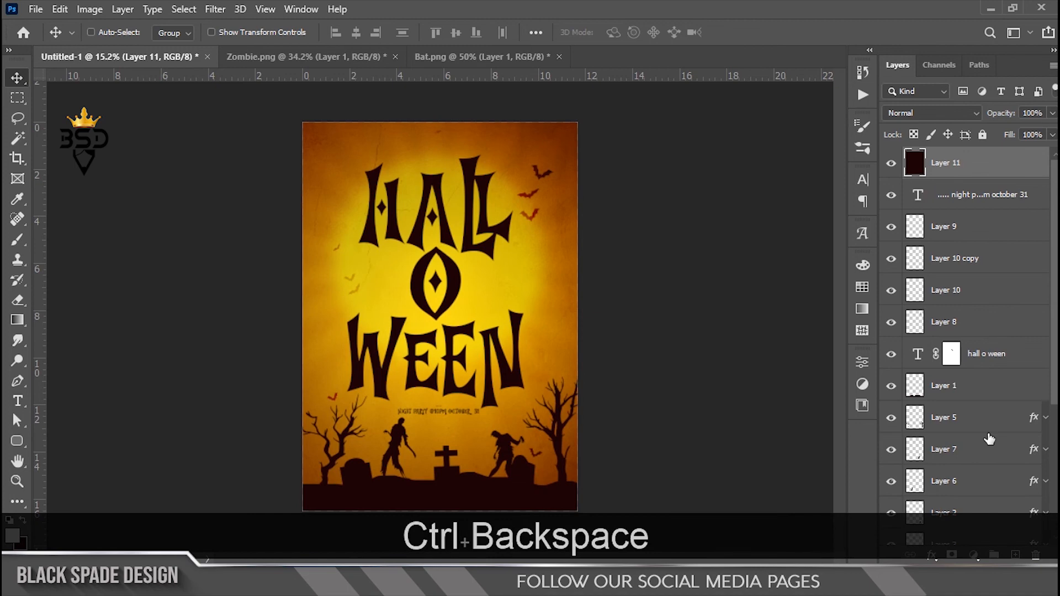
{"action": "left_click", "coordinate": [1031, 135]}
{"action": "type", "text": "0"}
{"action": "key", "text": "Return"}
Step: Apply a white 84 px inside Stroke to the new top layer as a border around the poster
{"action": "left_click", "coordinate": [931, 554]}
{"action": "left_click", "coordinate": [950, 442]}
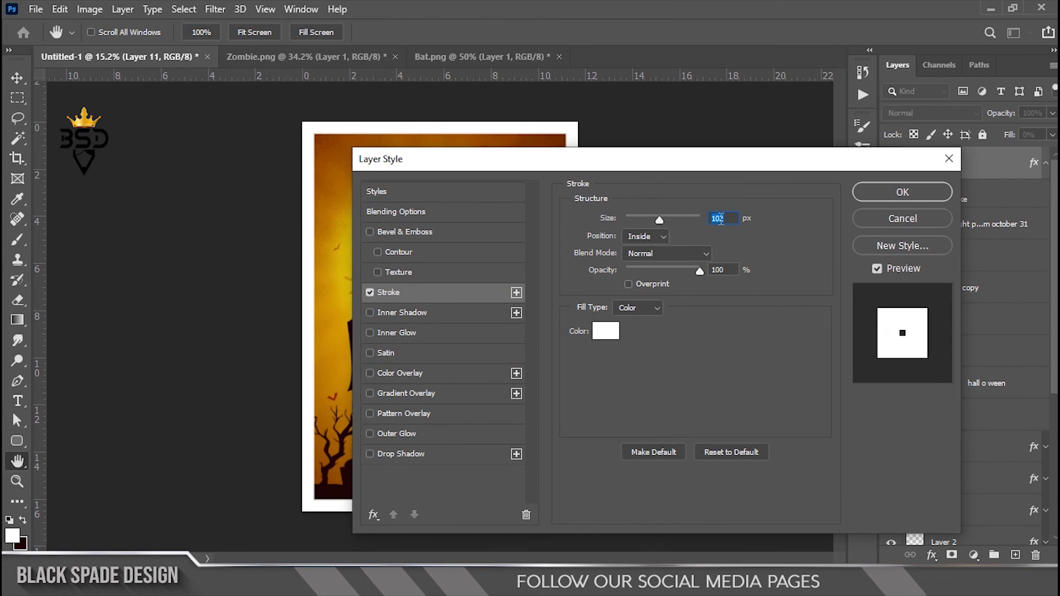
{"action": "left_click_drag", "start_coordinate": [661, 223], "coordinate": [654, 223]}
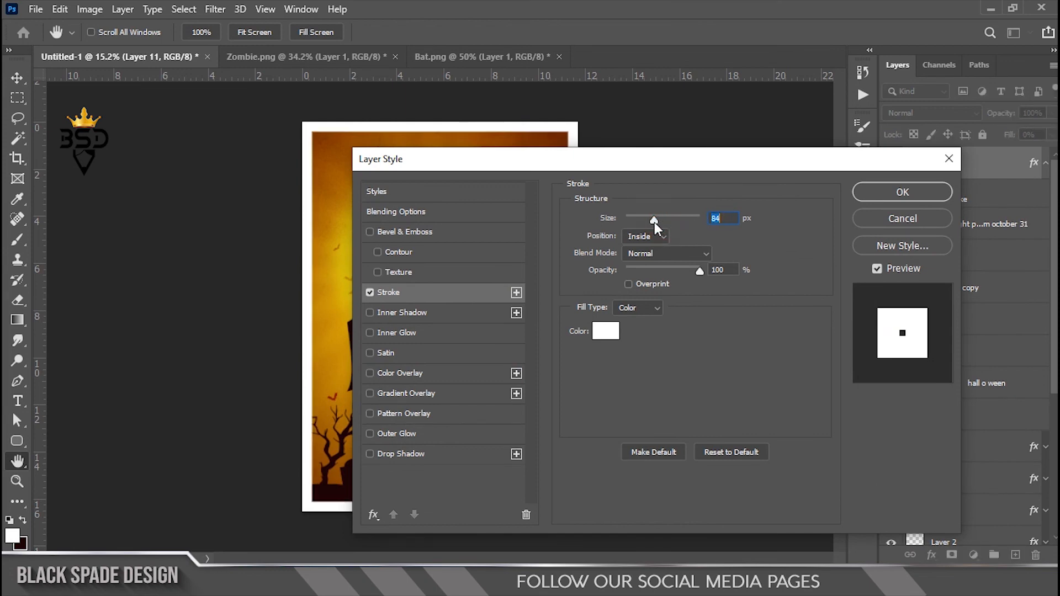
{"action": "left_click", "coordinate": [905, 194]}
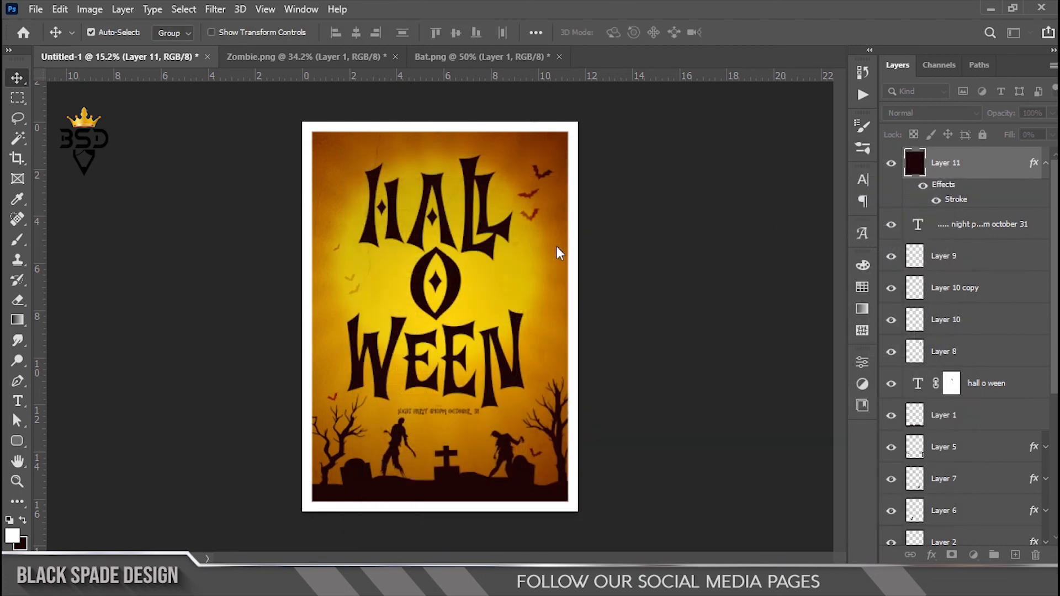
Step: Examine the whole poster together with its white border
{"action": "key", "text": "z"}
{"action": "left_click", "coordinate": [532, 232]}
{"action": "left_click", "coordinate": [502, 234]}
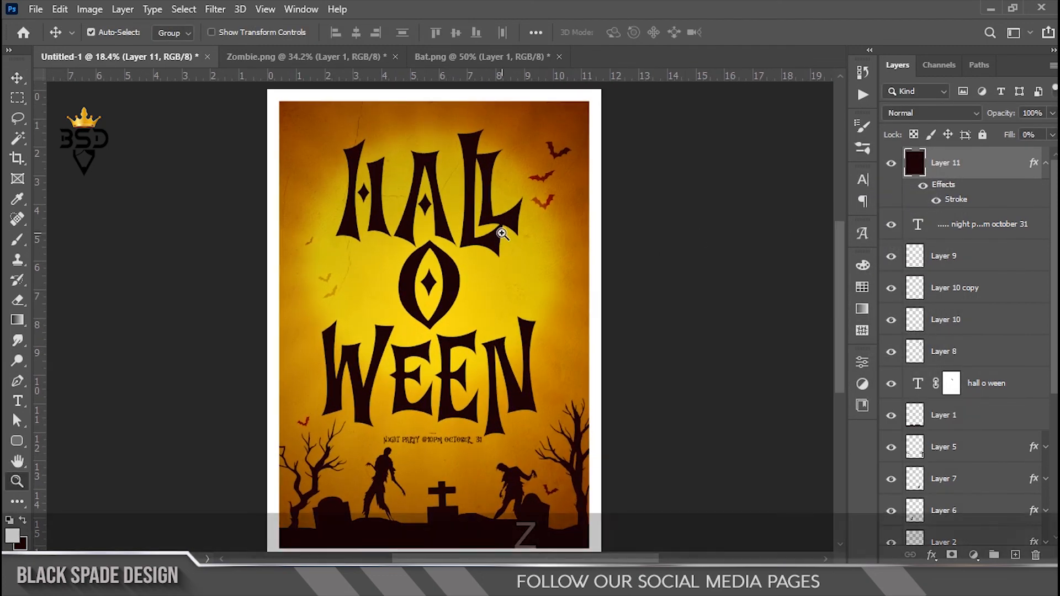
{"action": "right_click", "coordinate": [502, 233]}
{"action": "left_click", "coordinate": [516, 238]}
{"action": "key", "text": "v"}
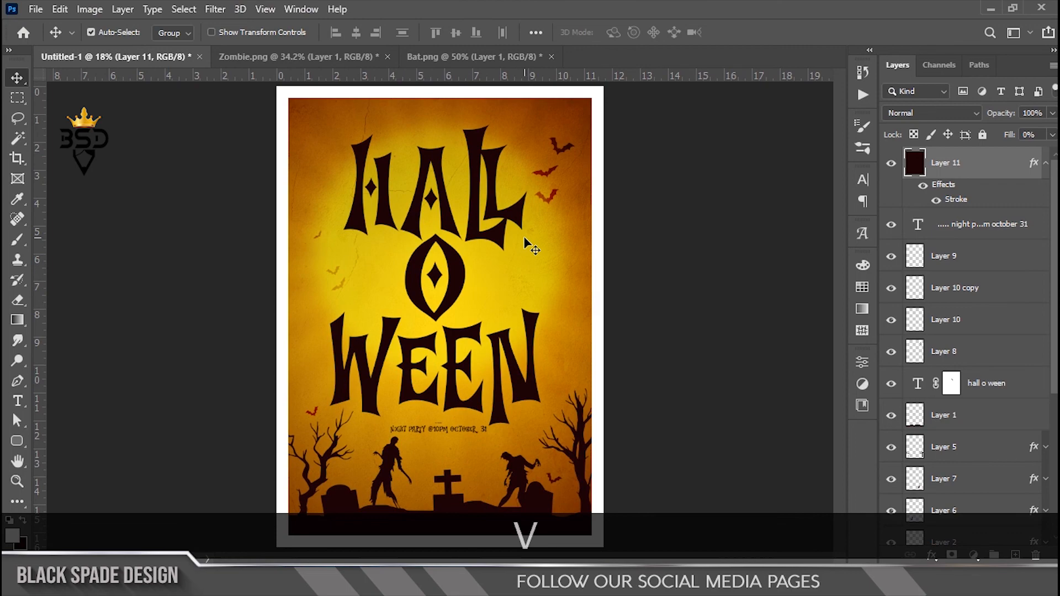